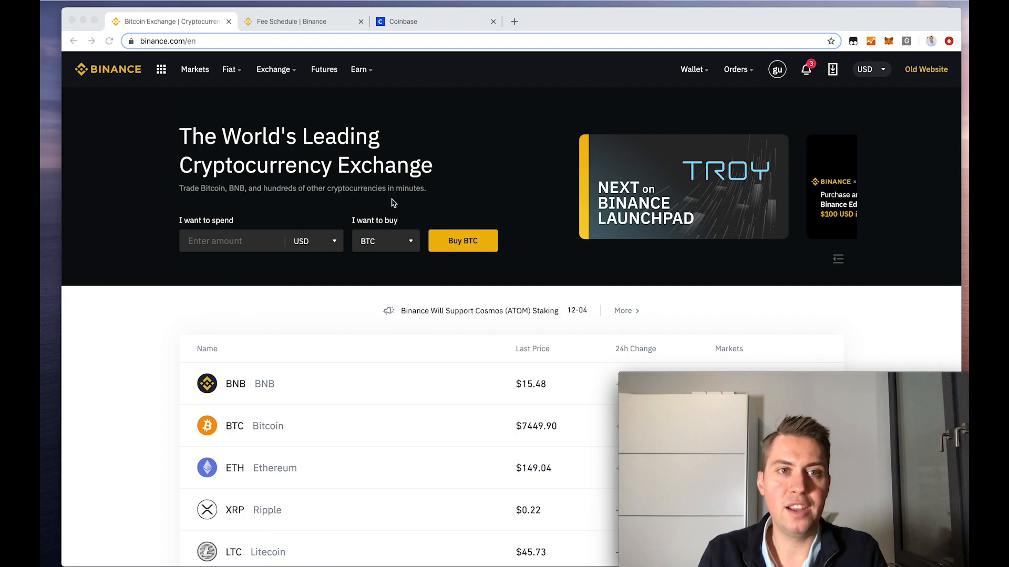
View Binance's fiat buy page and Coinbase's Send BTC form, then return to the Binance home page
left_click(229, 70)
left_click(239, 118)
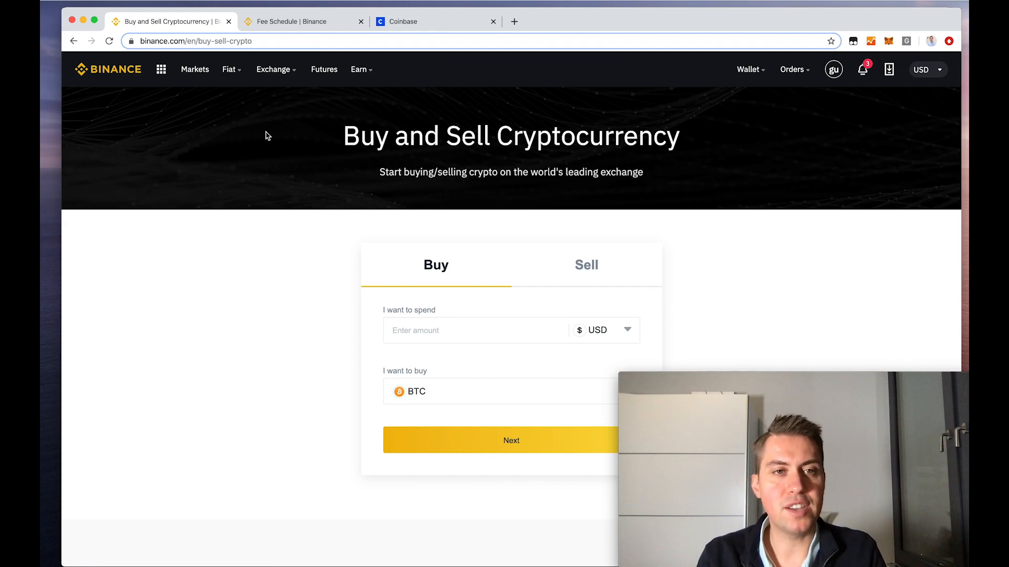
left_click(207, 75)
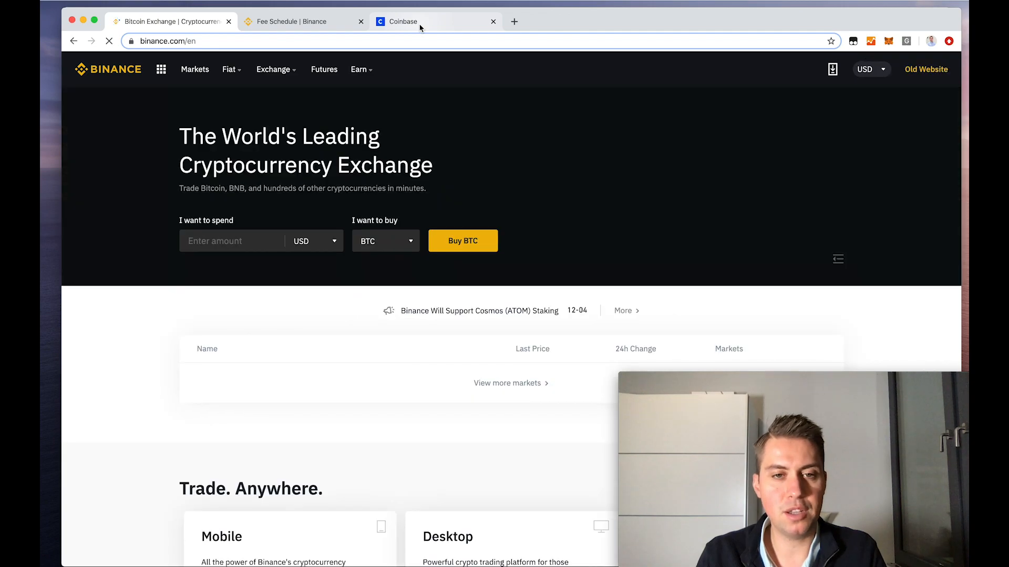
left_click(419, 26)
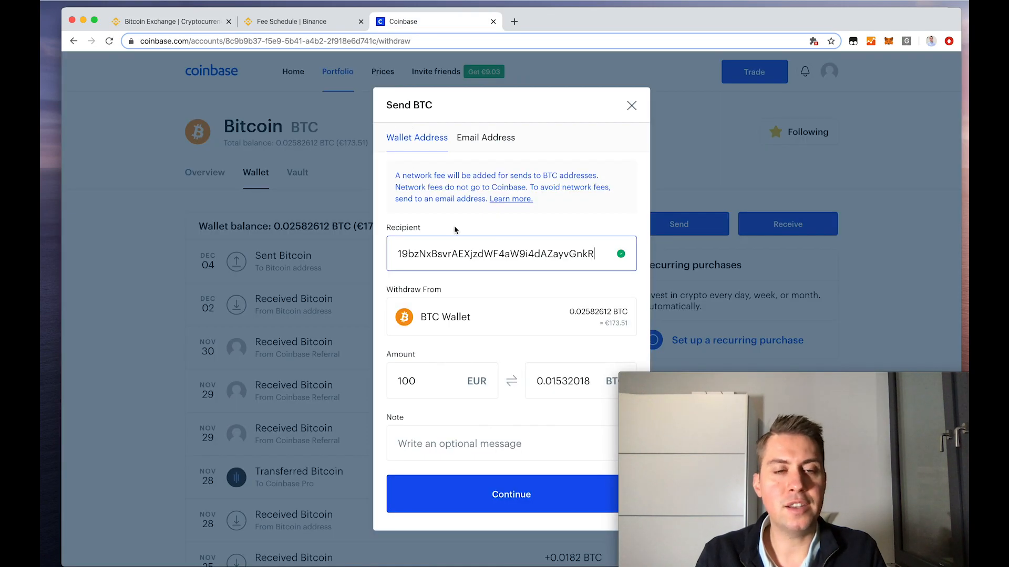
left_click(169, 22)
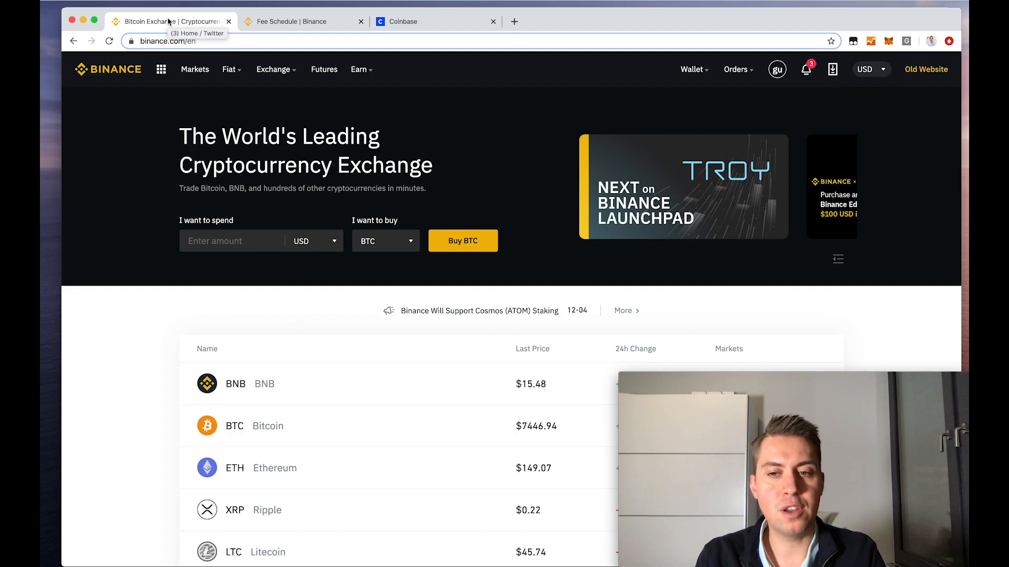
Open the Exchange Wallet balances and bring the coin list into view
mouse_move(699, 71)
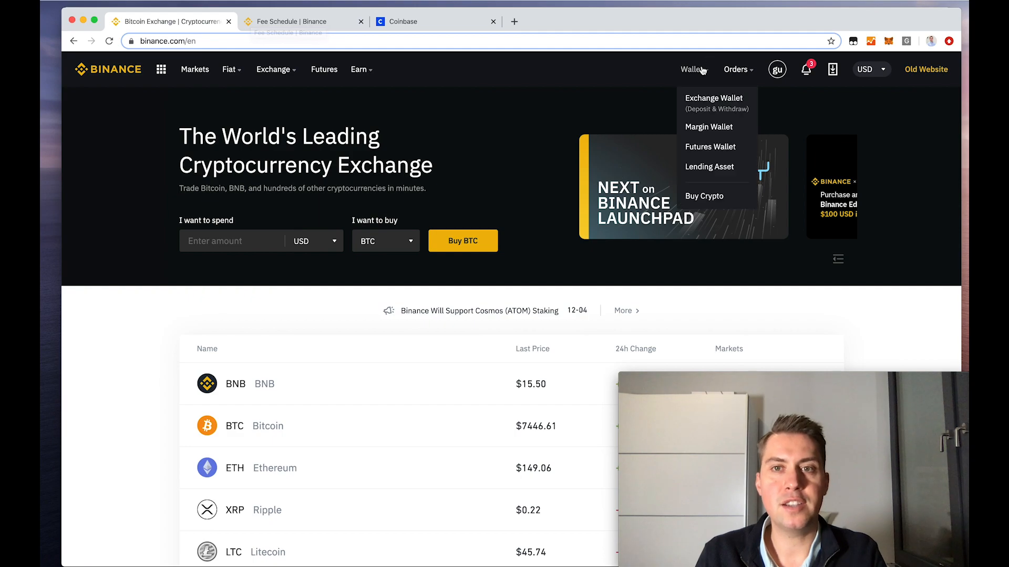
left_click(701, 102)
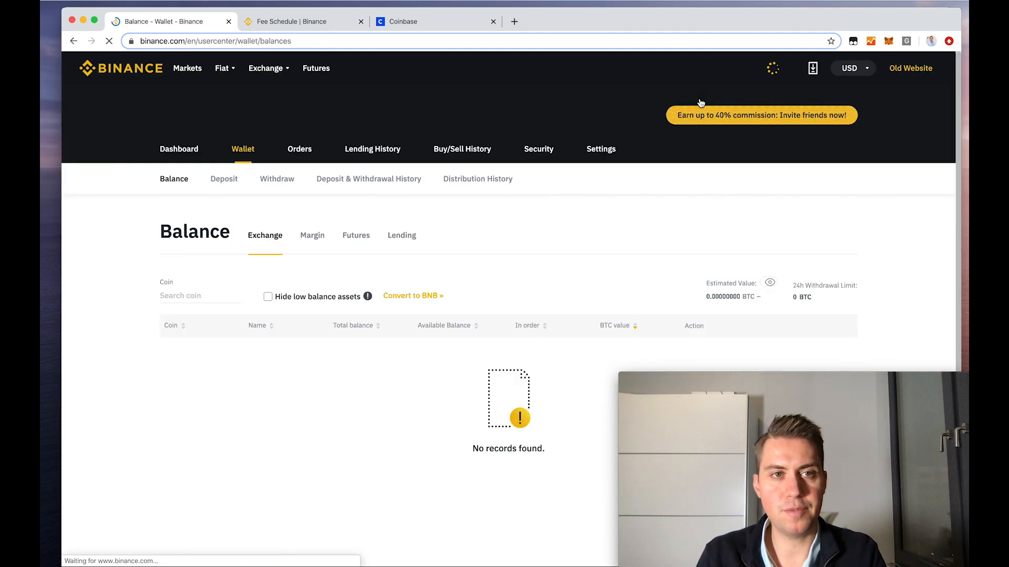
left_click(196, 289)
scroll(242, 368, "down", 3)
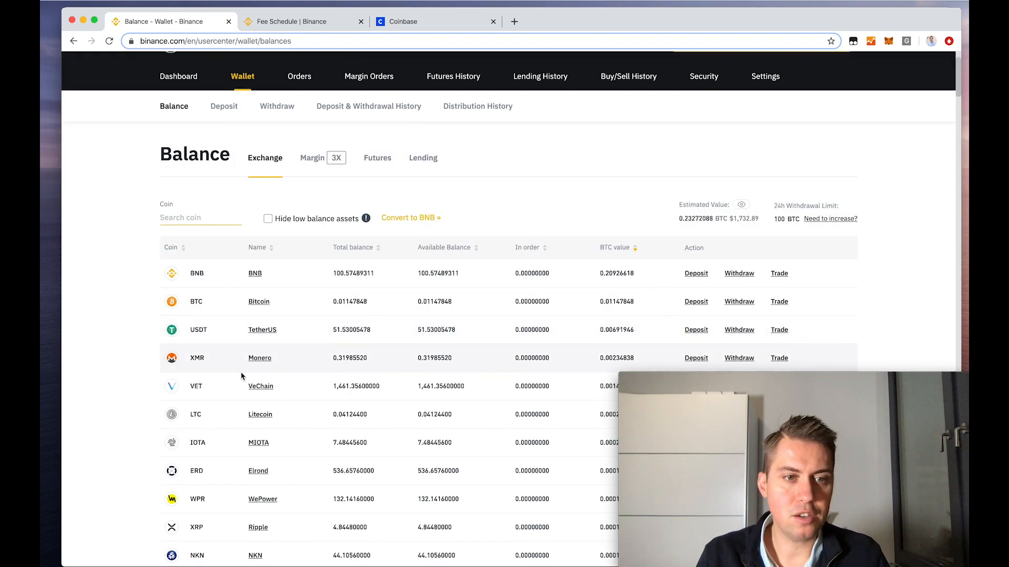
Open the Bitcoin deposit page and copy the BTC network deposit address
left_click(696, 302)
scroll(700, 303, "down", 3)
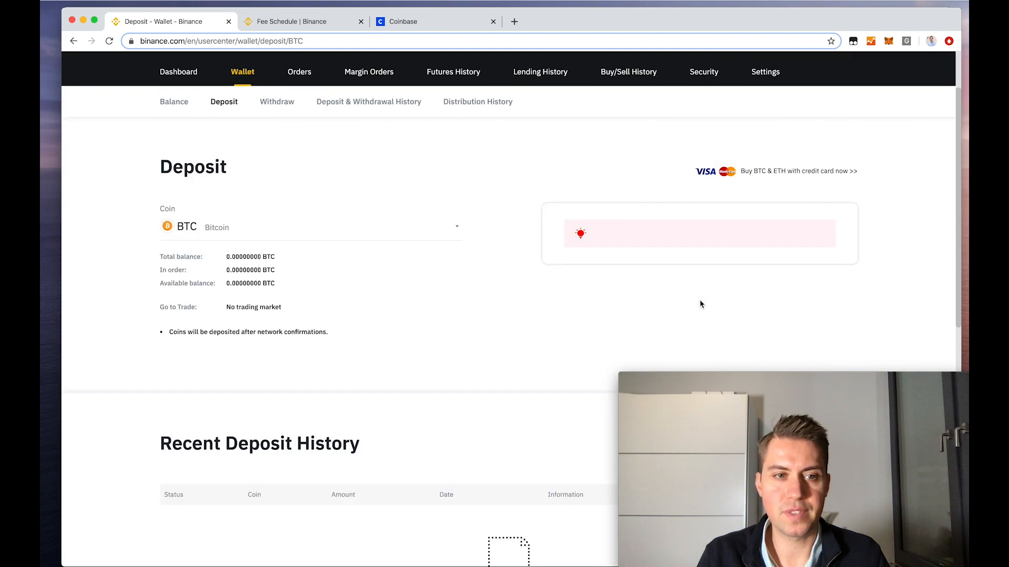
scroll(496, 268, "down", 1)
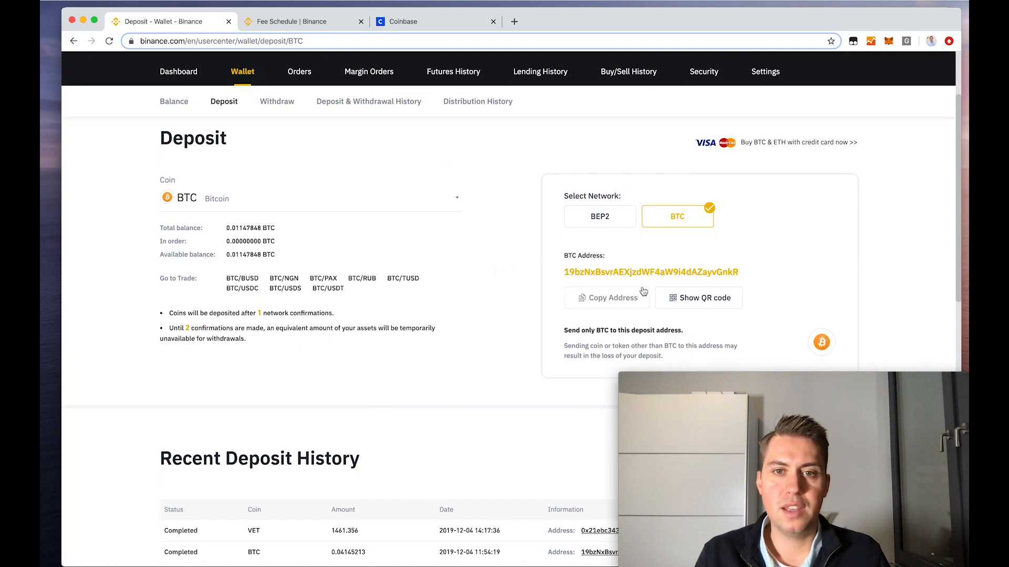
left_click(614, 298)
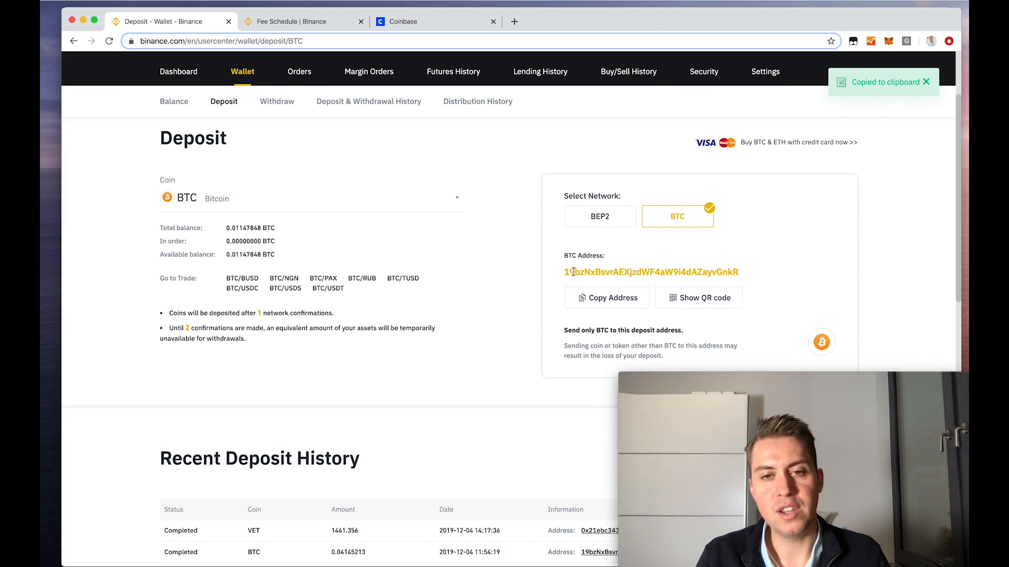
left_click(604, 298)
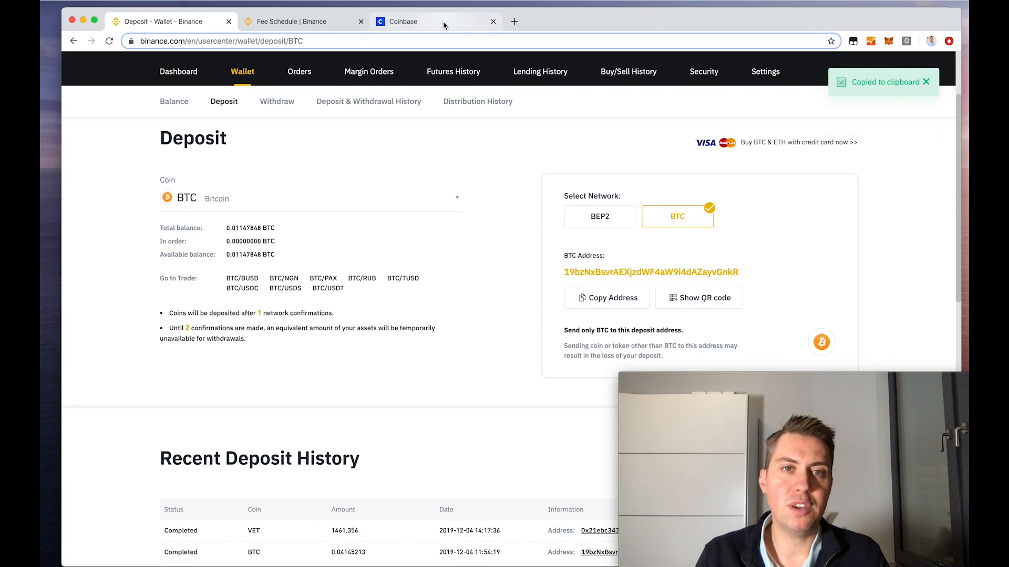
Switch to Coinbase and replace the Send BTC recipient with the copied Binance deposit address
left_click(443, 21)
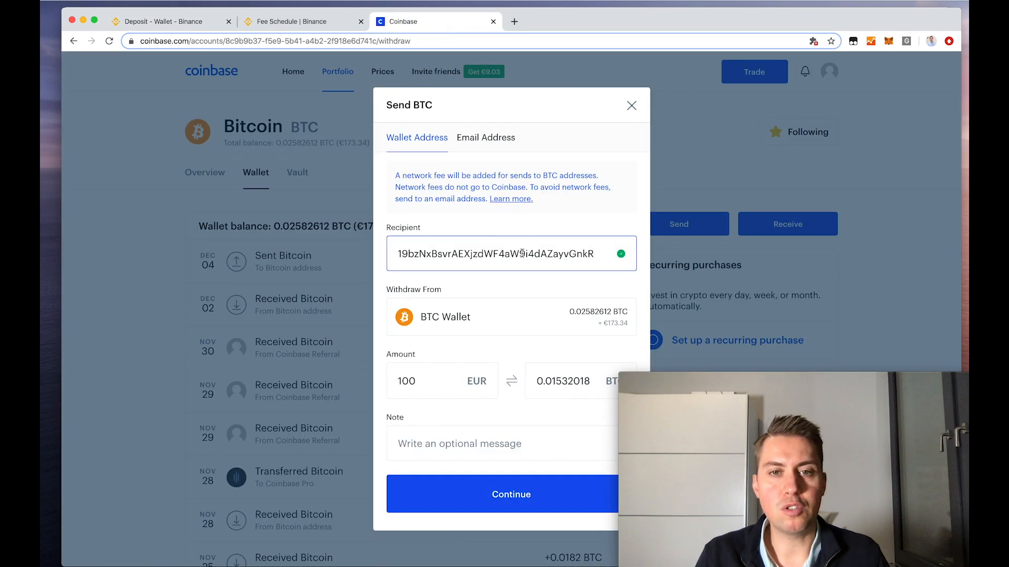
double_click(523, 253)
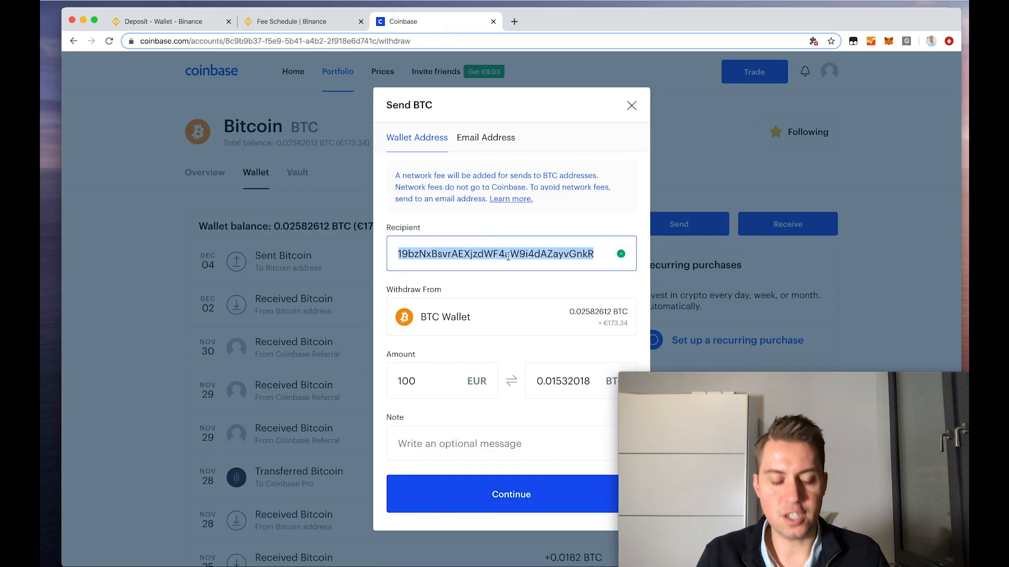
key("super+v")
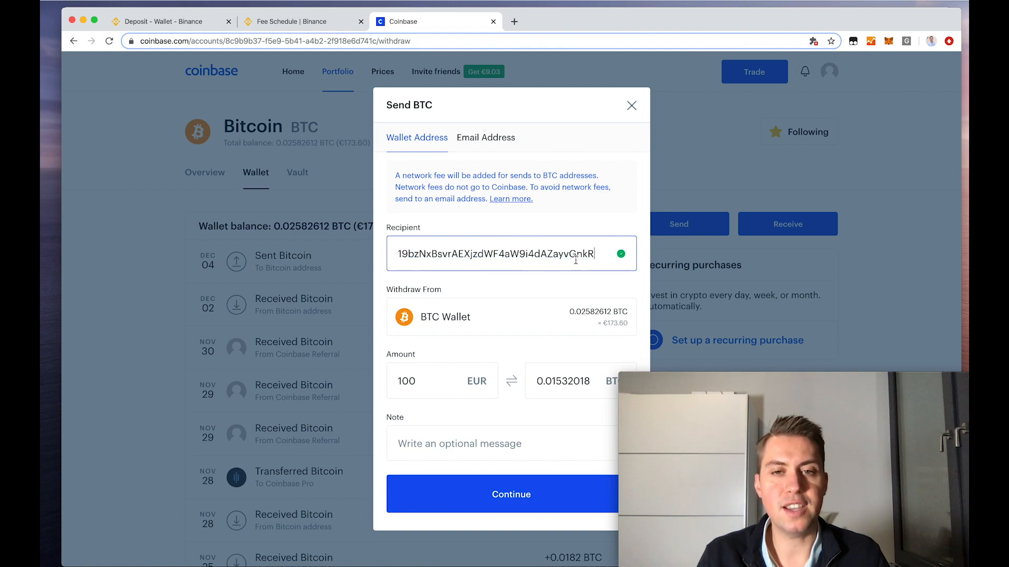
left_click(416, 382)
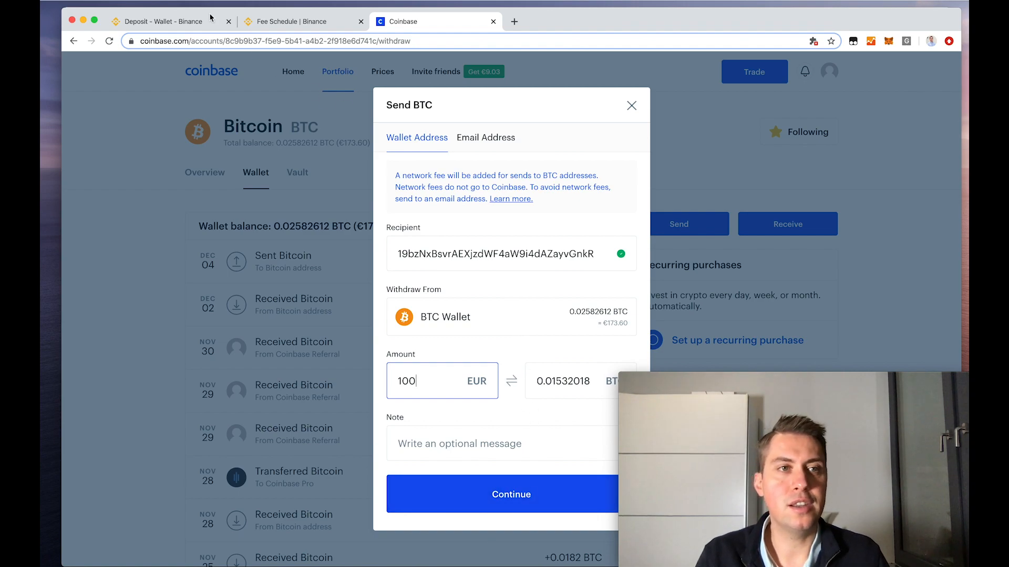
Review the network confirmation requirements on the Binance BTC deposit page and check the Coinbase send form again
left_click(180, 23)
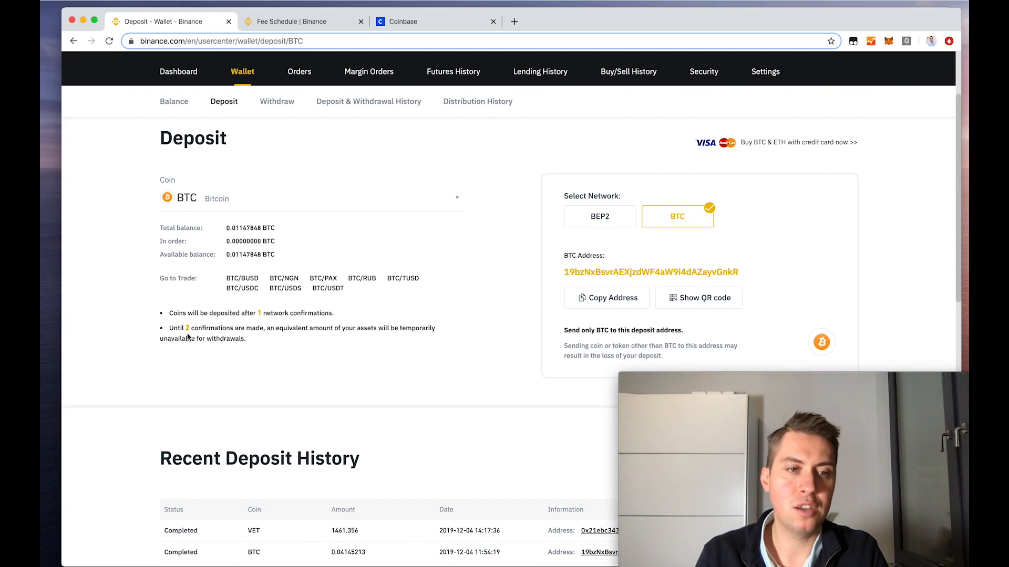
scroll(342, 162, "up", 3)
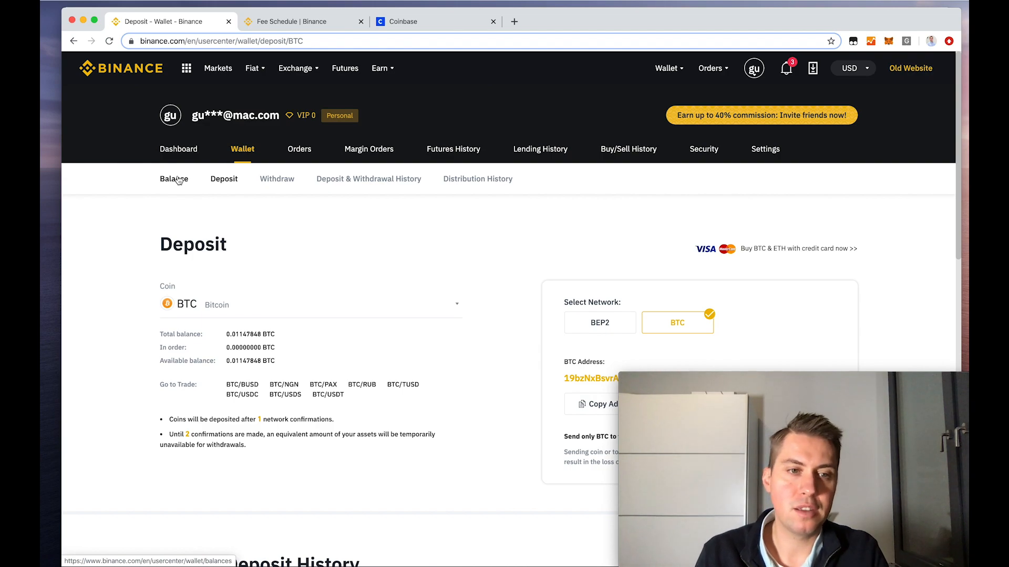
left_click(458, 19)
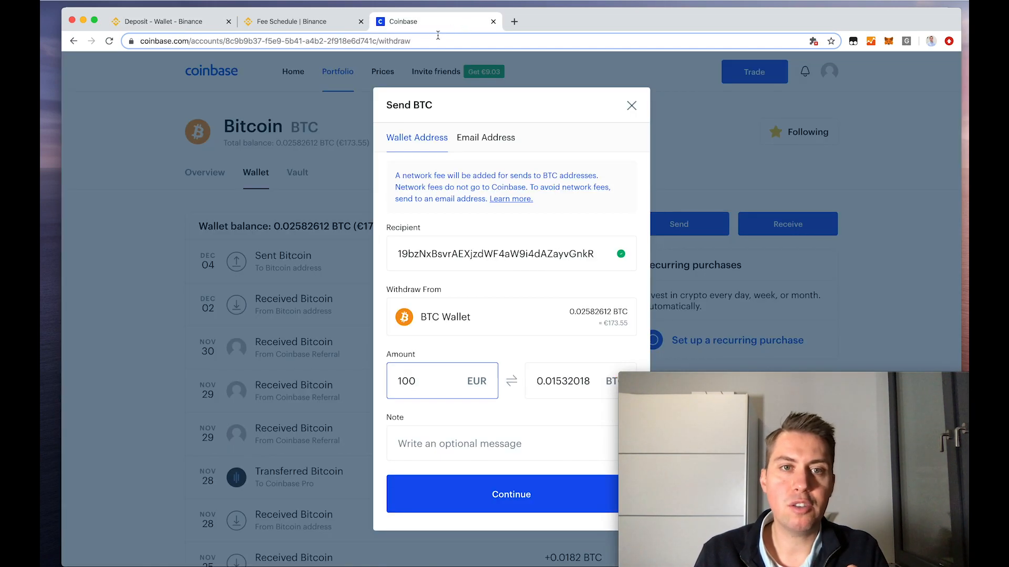
Return to Binance and open the Basic exchange trading view
left_click(167, 23)
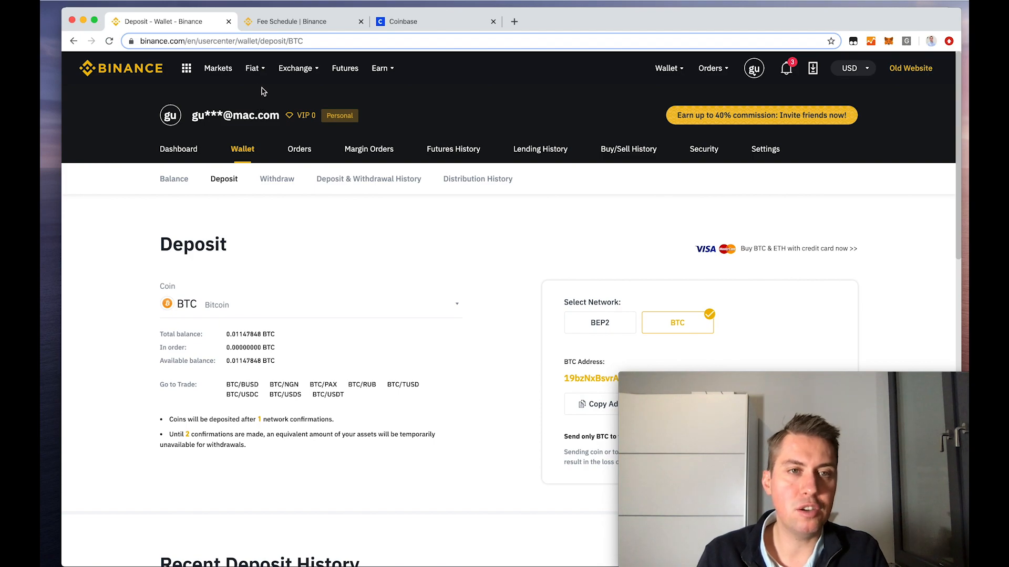
mouse_move(303, 72)
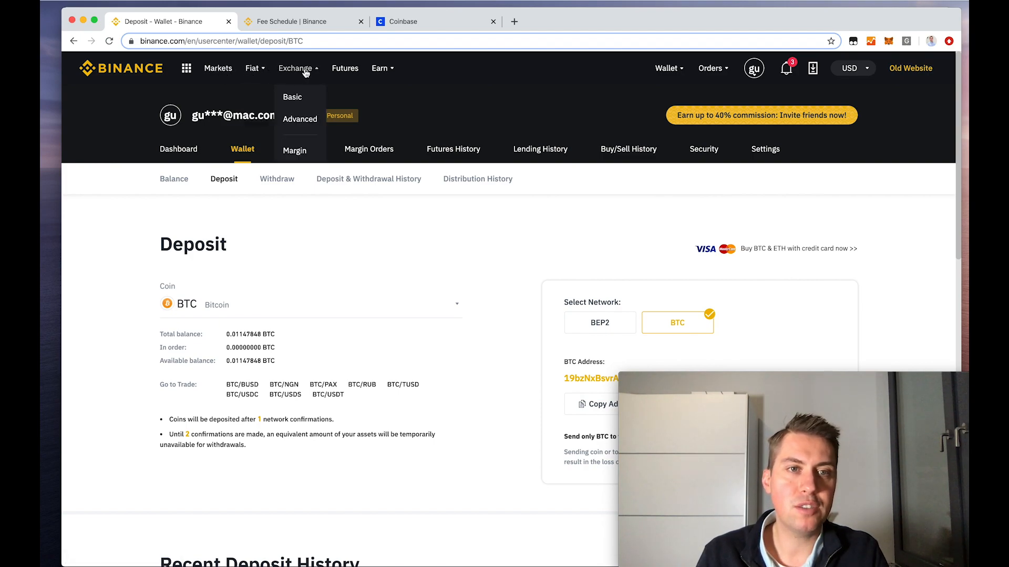
left_click(298, 103)
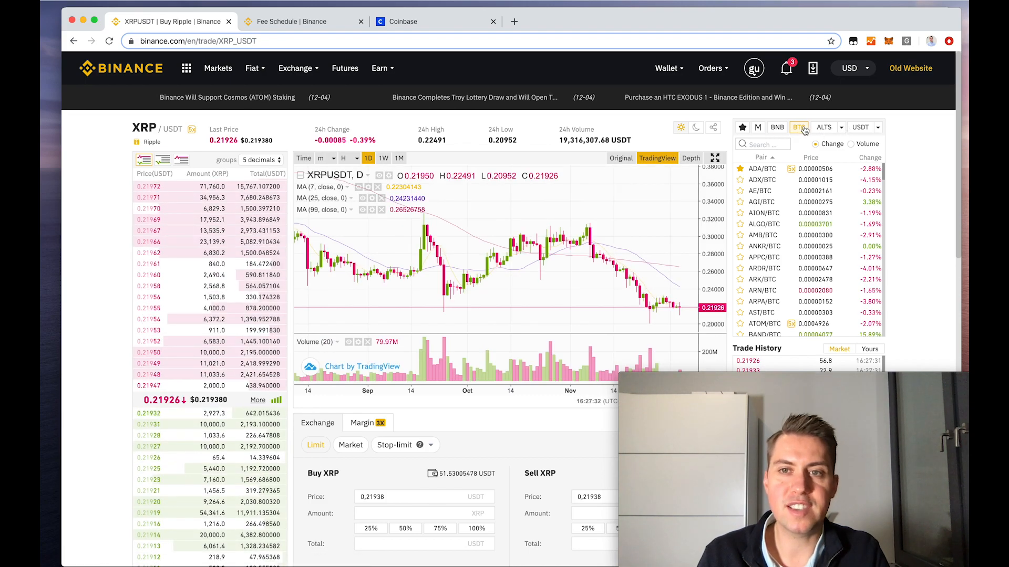
Search the USDT market pairs for "mat" and open the MATIC/USDT pair
left_click(861, 127)
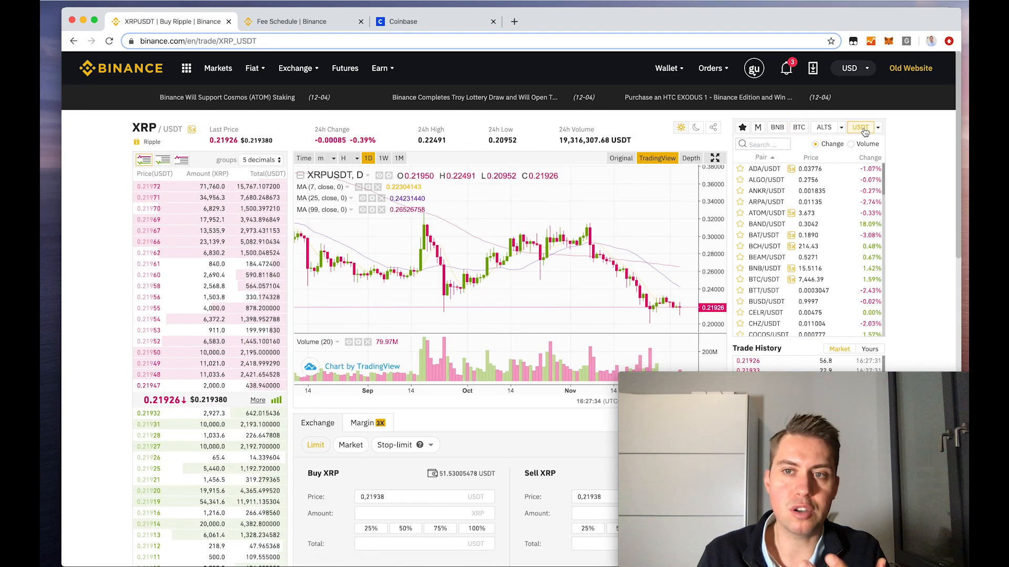
left_click(765, 145)
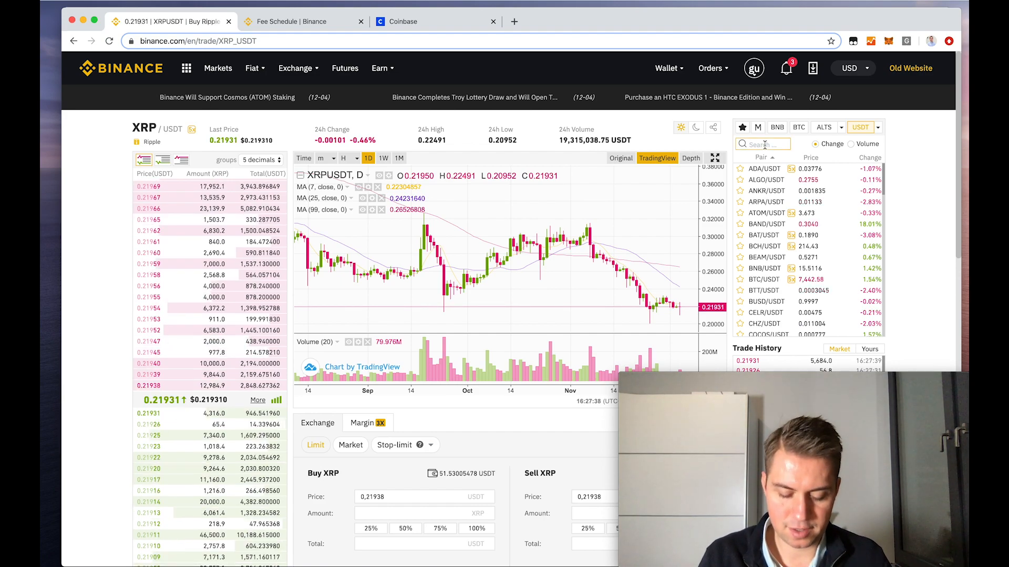
type("mat")
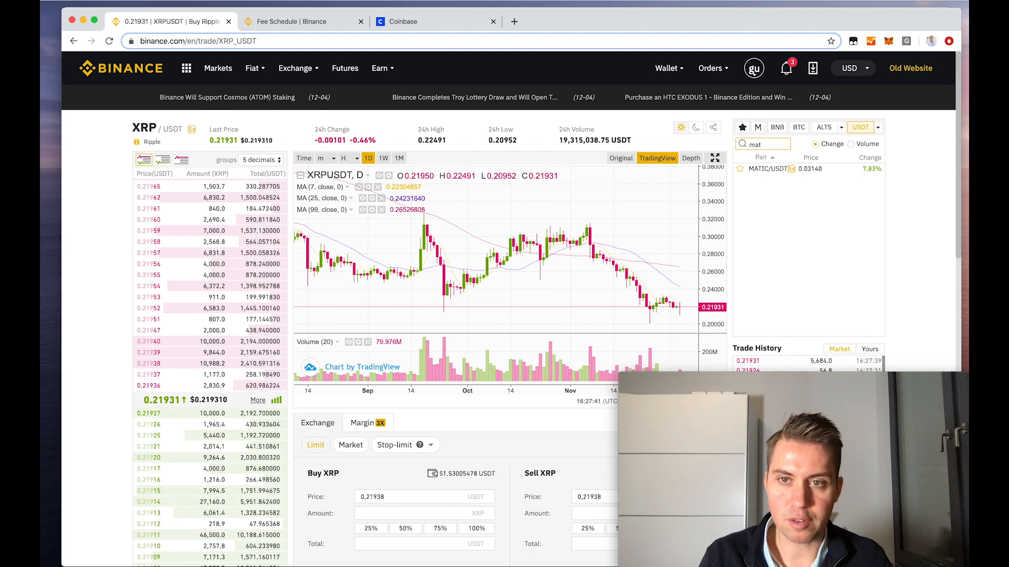
left_click(764, 169)
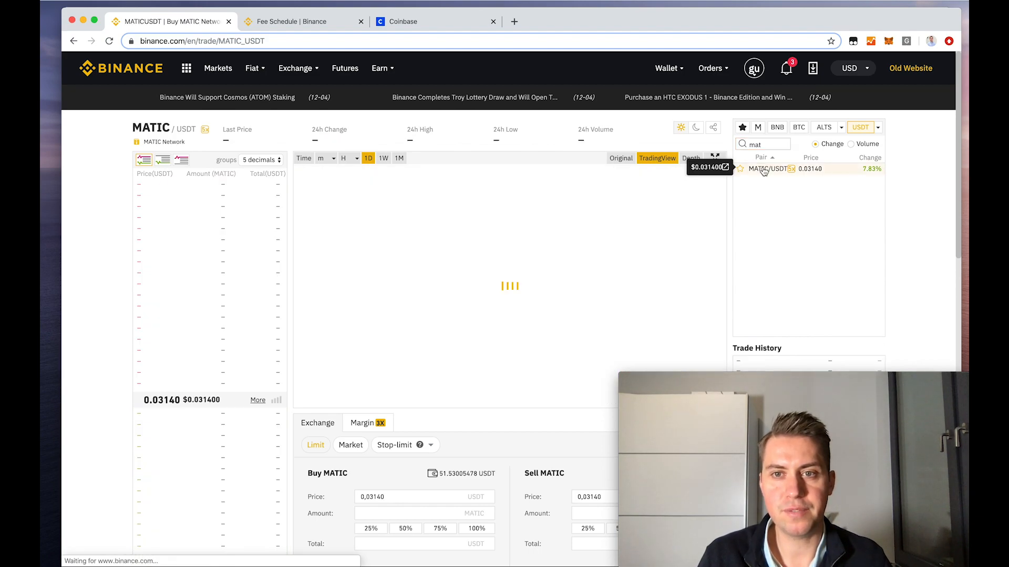
Set the MATIC/USDT chart to the 1-hour interval and inspect its price history and the order book
left_click_drag(744, 377, 968, 317)
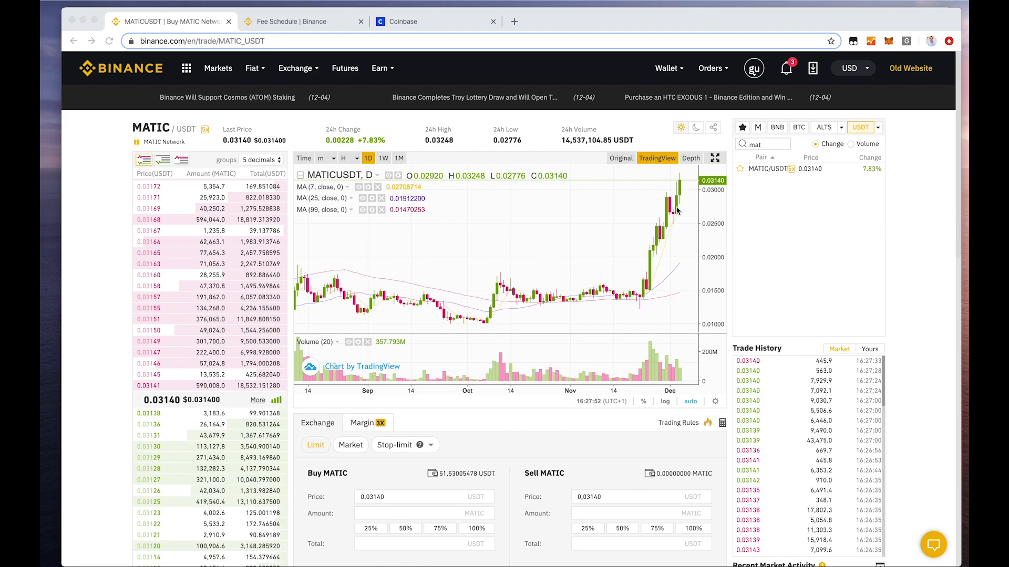
left_click(344, 158)
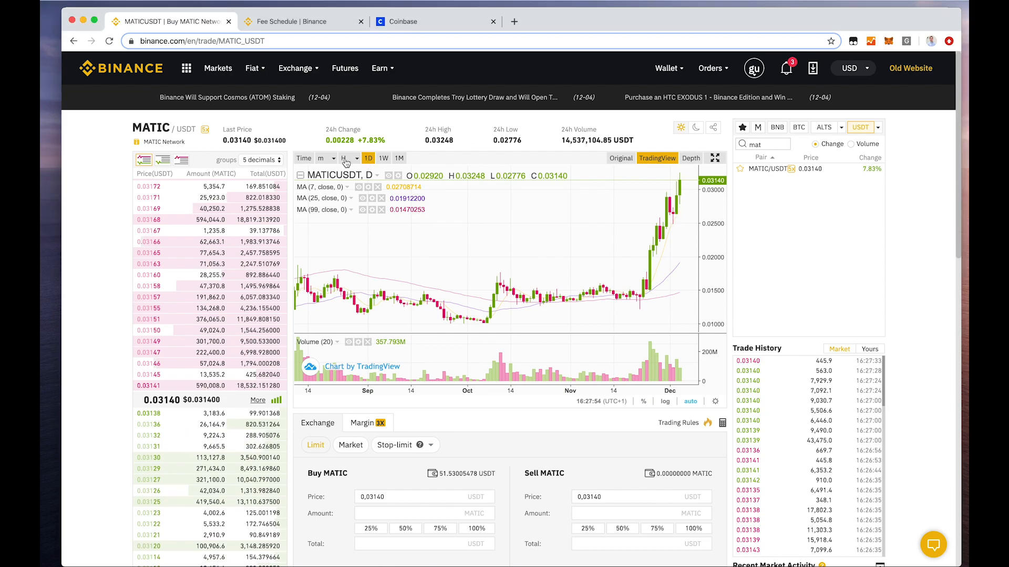
left_click(346, 181)
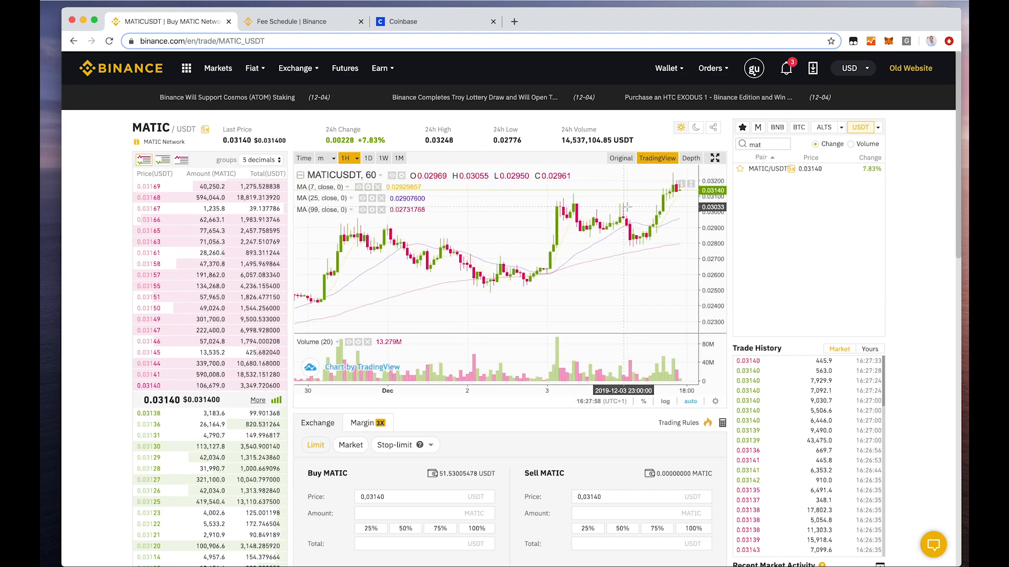
scroll(609, 244, "up", 3)
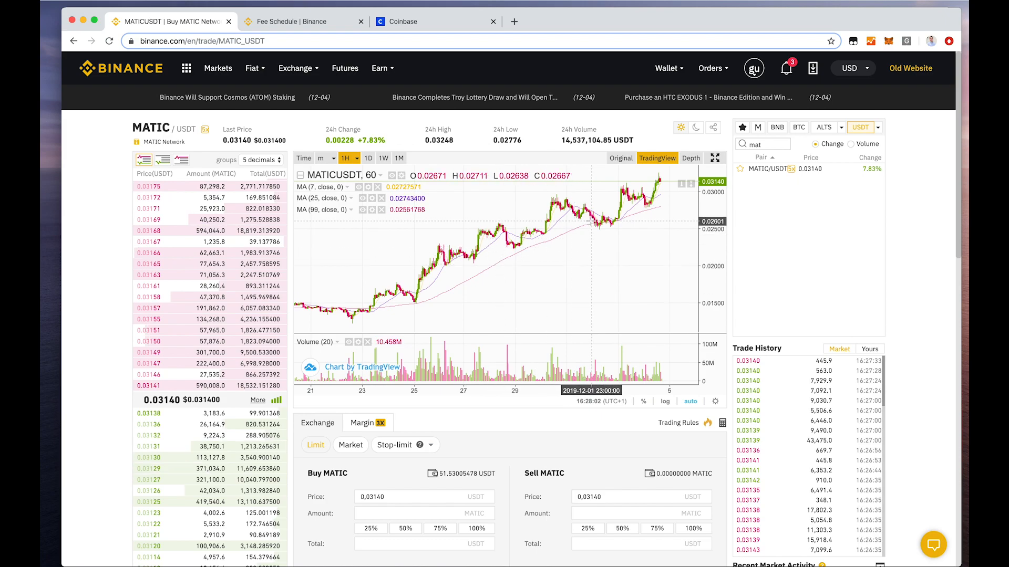
scroll(567, 271, "down", 2)
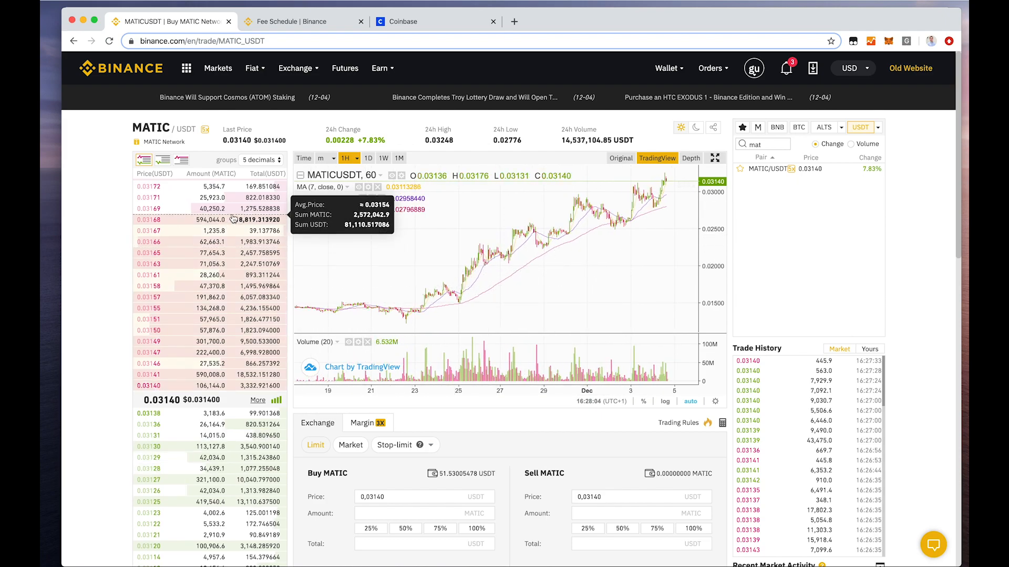
mouse_move(209, 361)
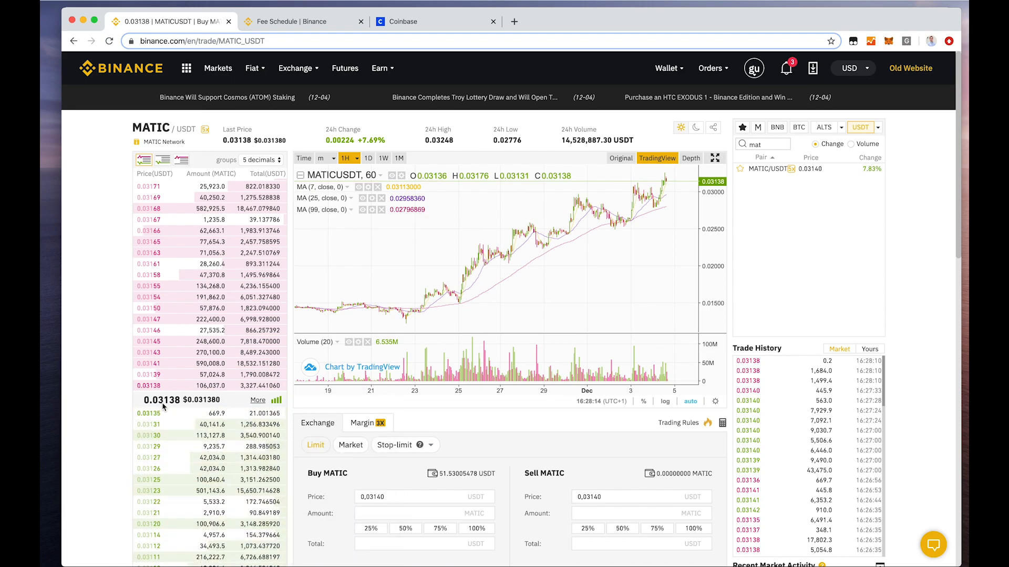
Fill in a market buy order with an amount of 500 MATIC
scroll(763, 394, "down", 1)
scroll(931, 394, "down", 3)
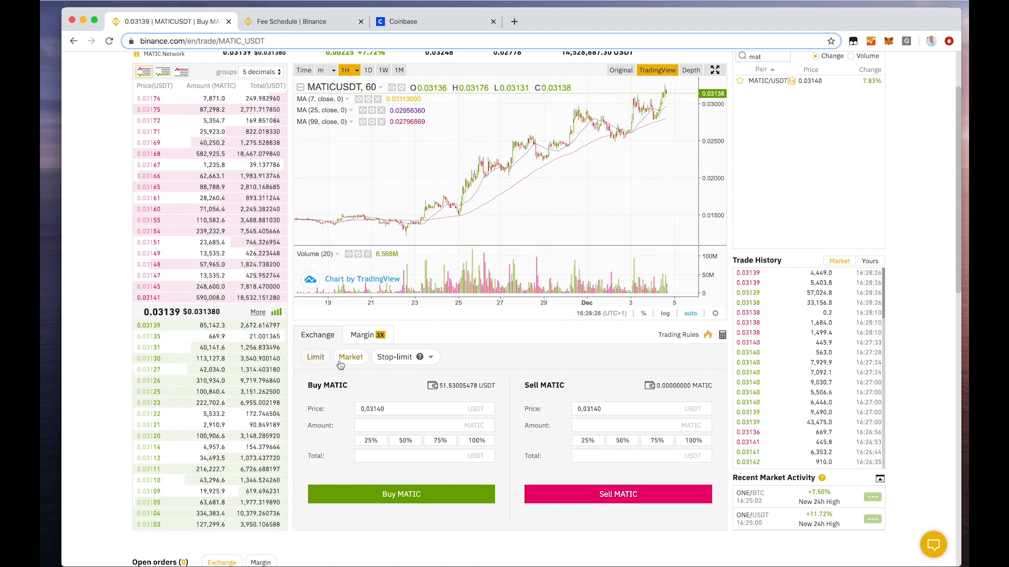
left_click(346, 362)
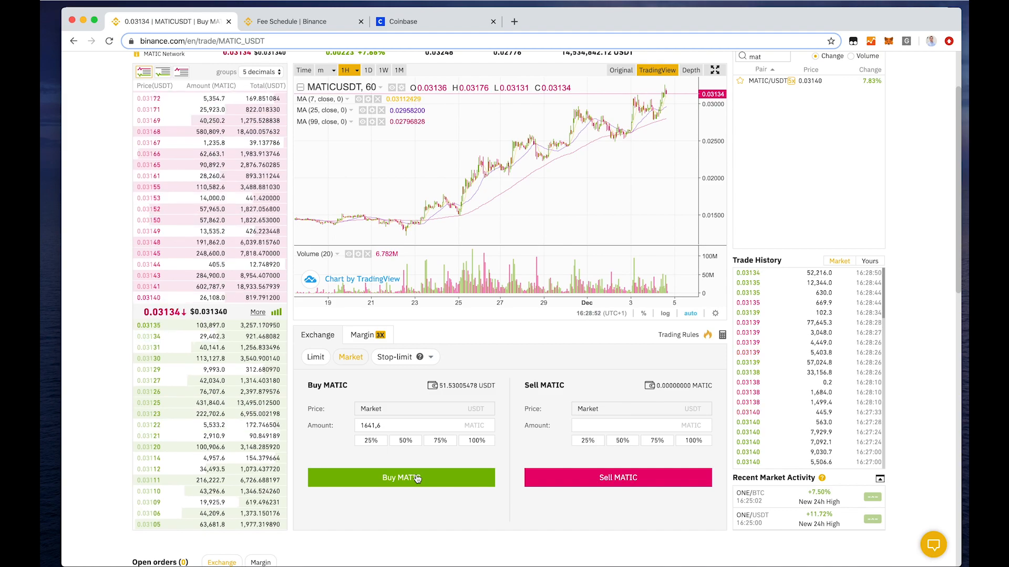
left_click(406, 440)
left_click_drag(379, 426, 353, 426)
type("500")
left_click(322, 447)
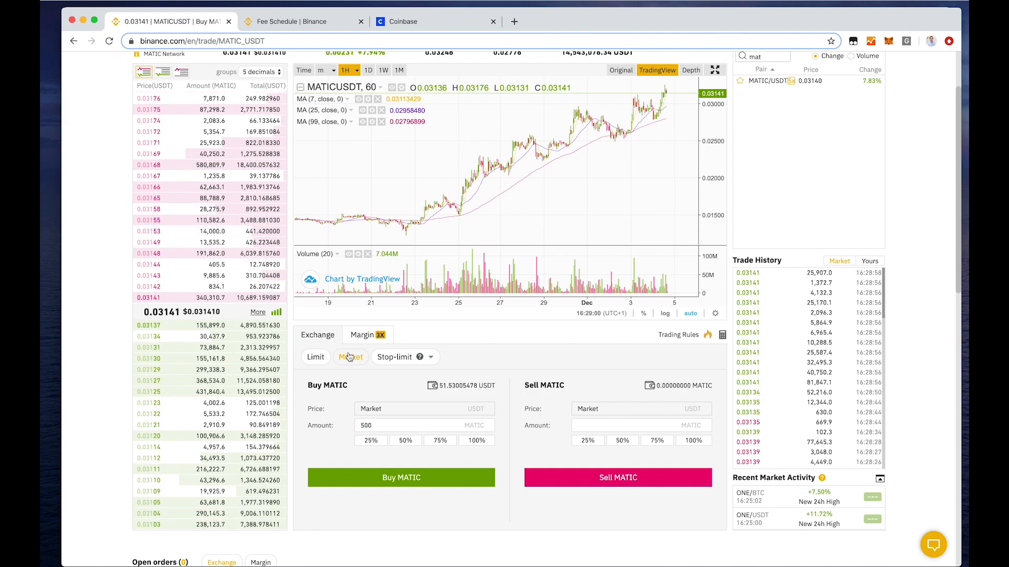
Switch to a limit order and set the buy amount to 100% of the USDT balance at a price of 0,03140 USDT
left_click(315, 362)
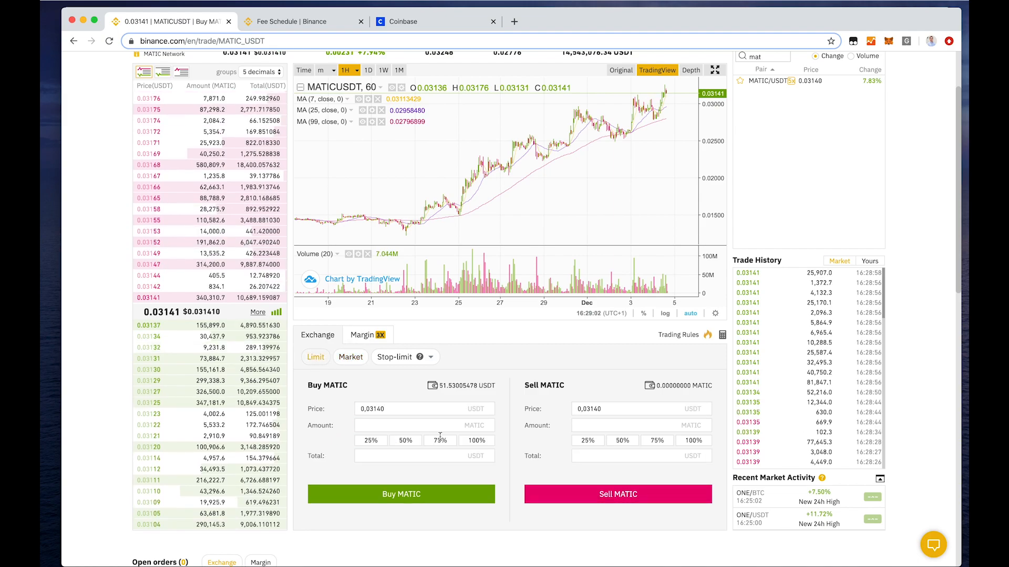
left_click(413, 413)
left_click(408, 426)
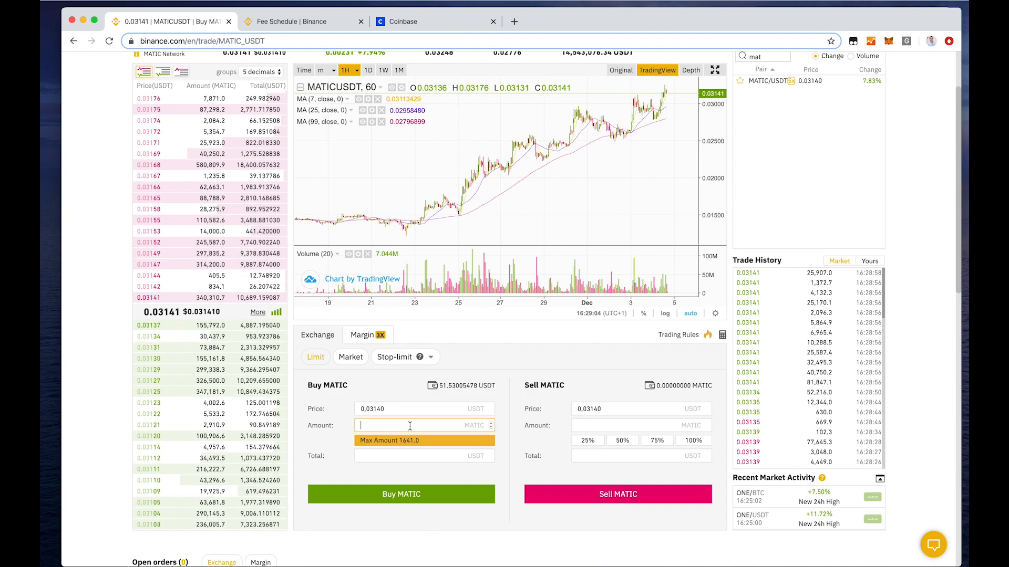
left_click(336, 439)
left_click(475, 443)
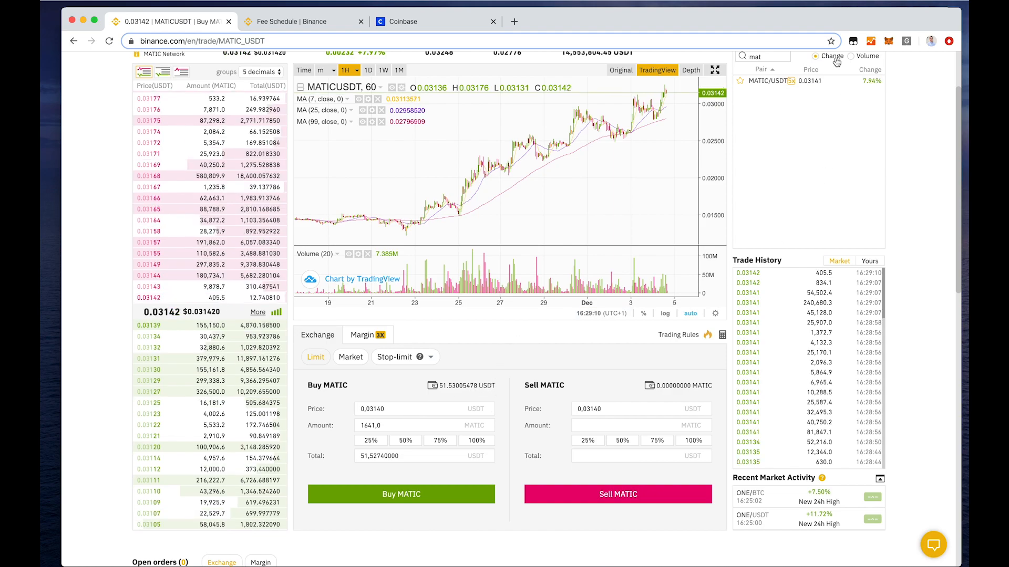
Examine the MATIC/USDT last price and order book against the price, amount and total in the limit buy form
scroll(835, 67, "up", 1)
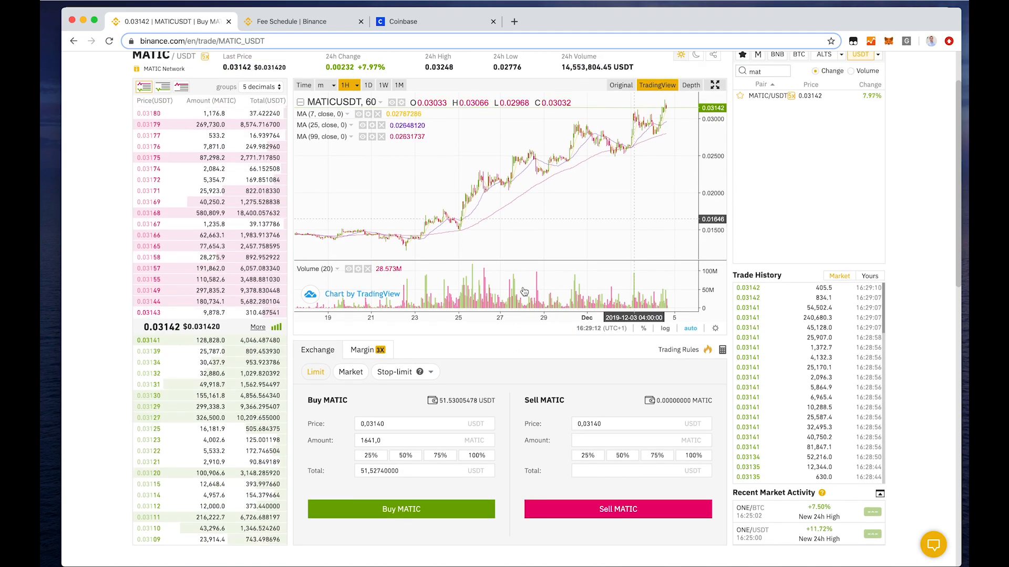
scroll(294, 394, "up", 3)
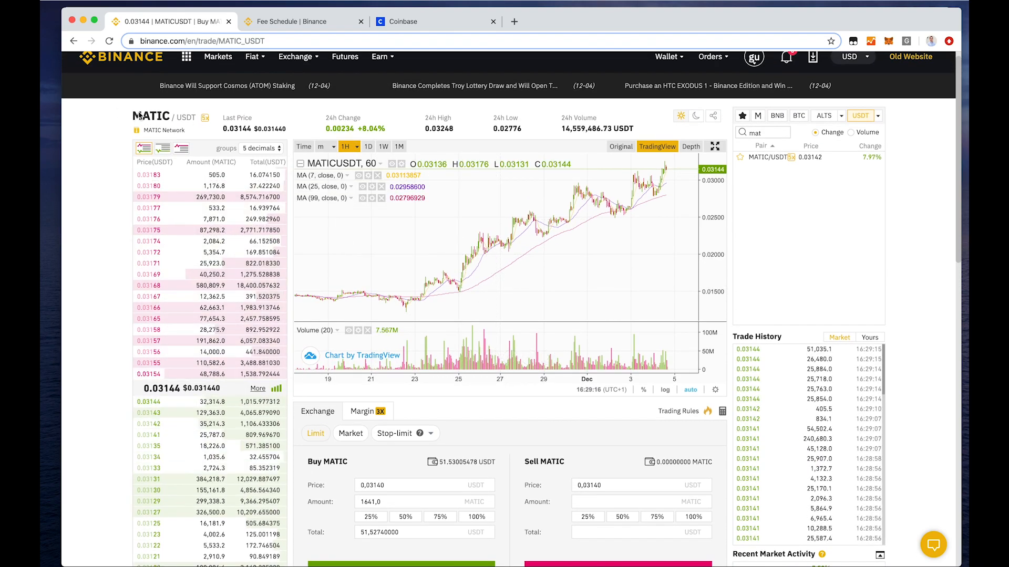
key("super+a")
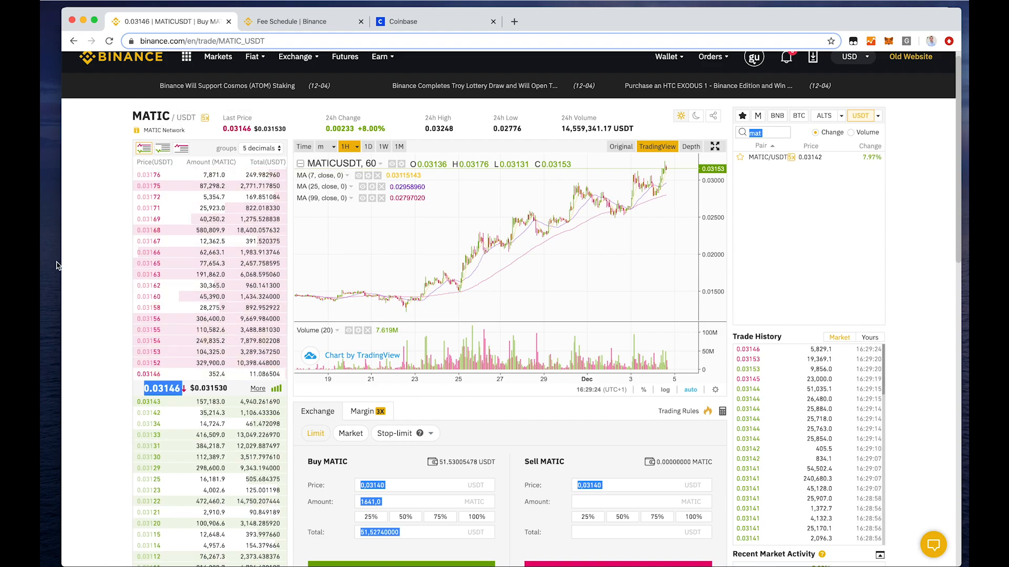
scroll(74, 277, "down", 5)
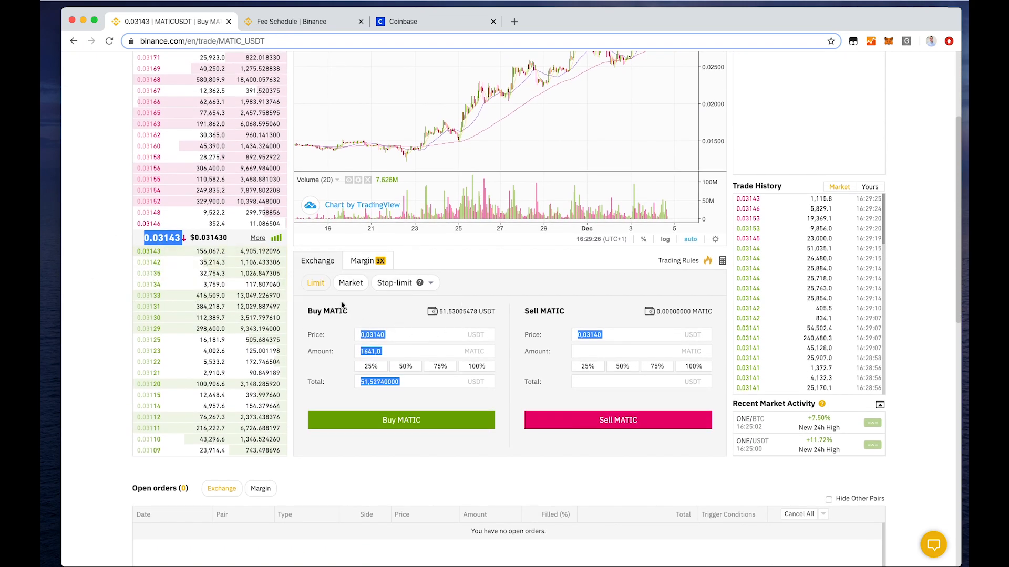
left_click(398, 352)
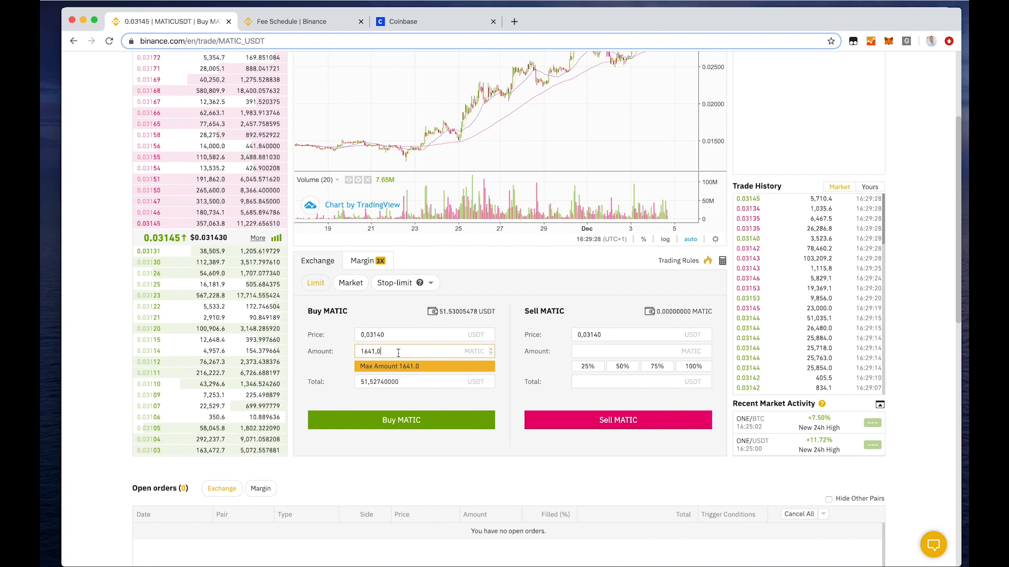
left_click(353, 381)
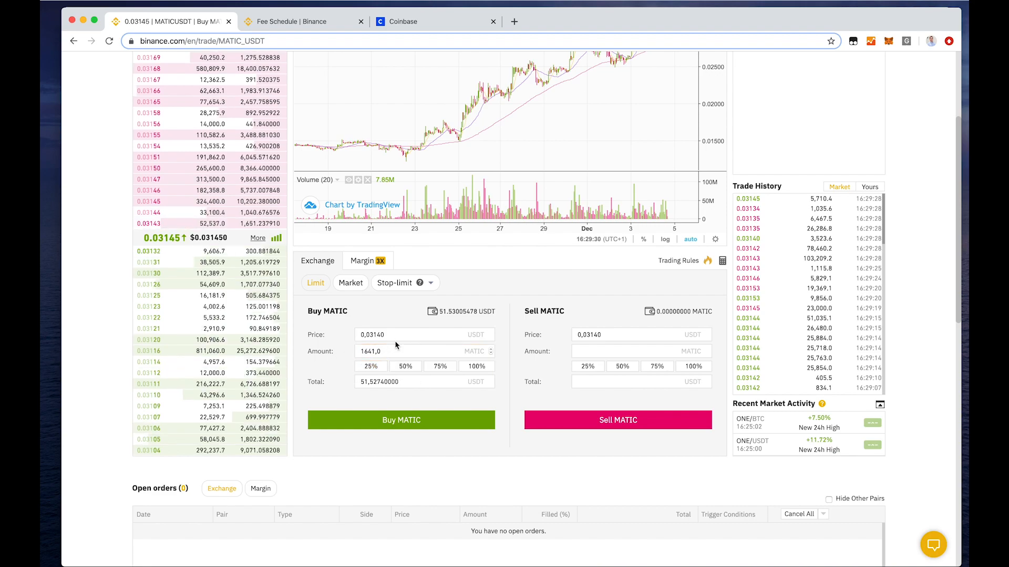
scroll(636, 290, "up", 1)
scroll(636, 290, "up", 3)
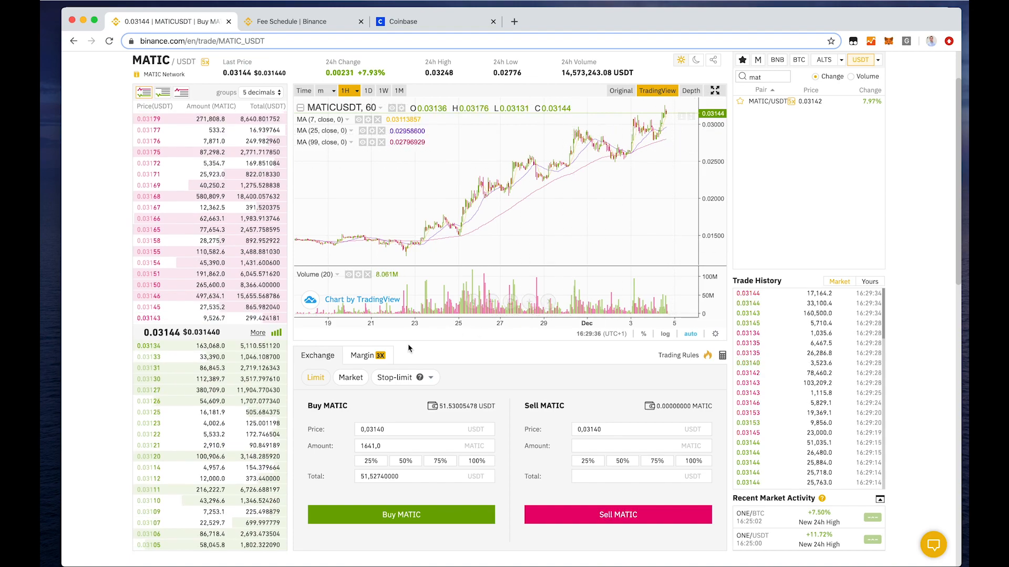
Place a limit buy order for MATIC at 0,03 USDT using 100% of the available USDT balance
double_click(374, 430)
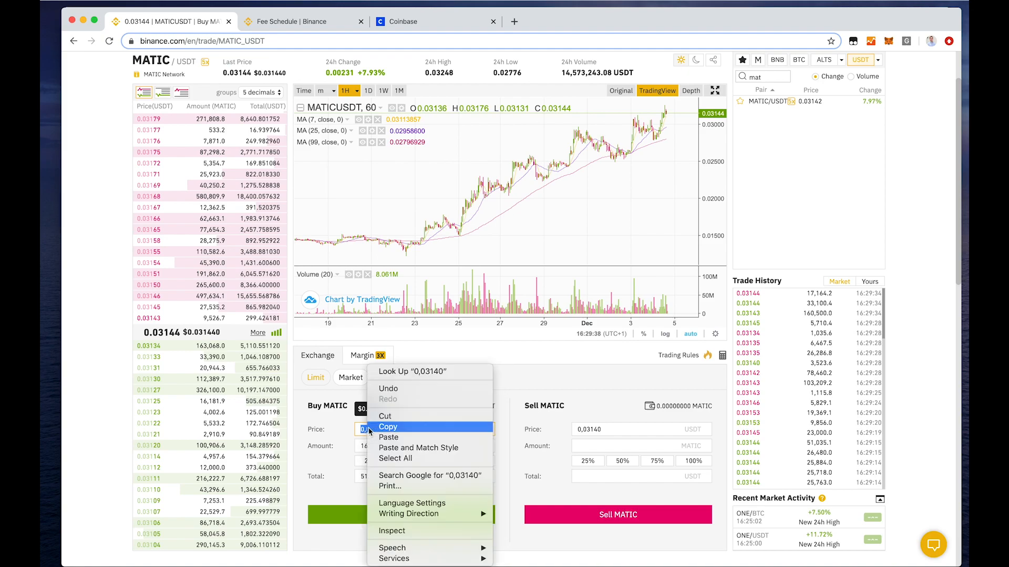
left_click(369, 431)
right_click(370, 431)
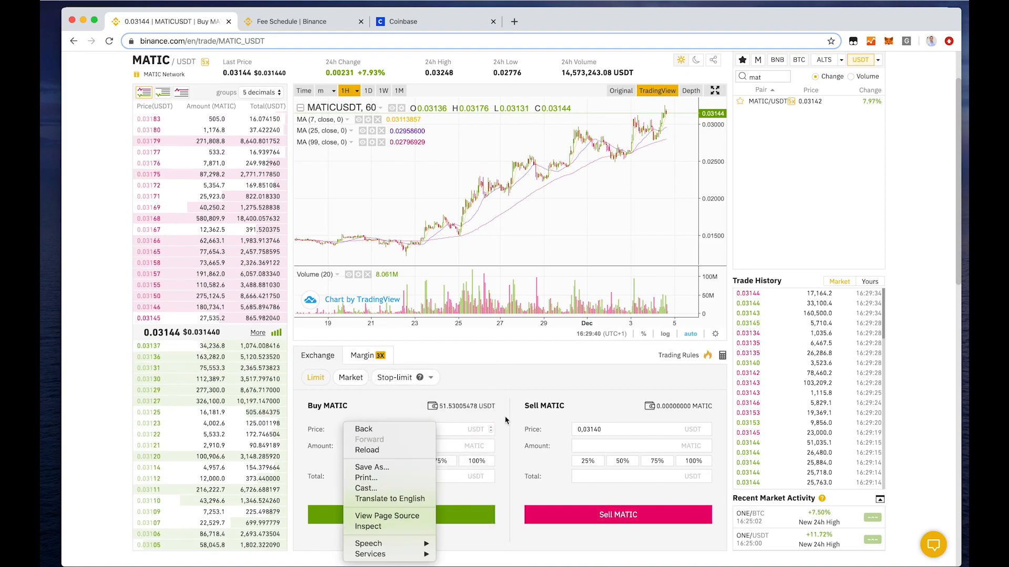
key("Escape")
right_click(373, 431)
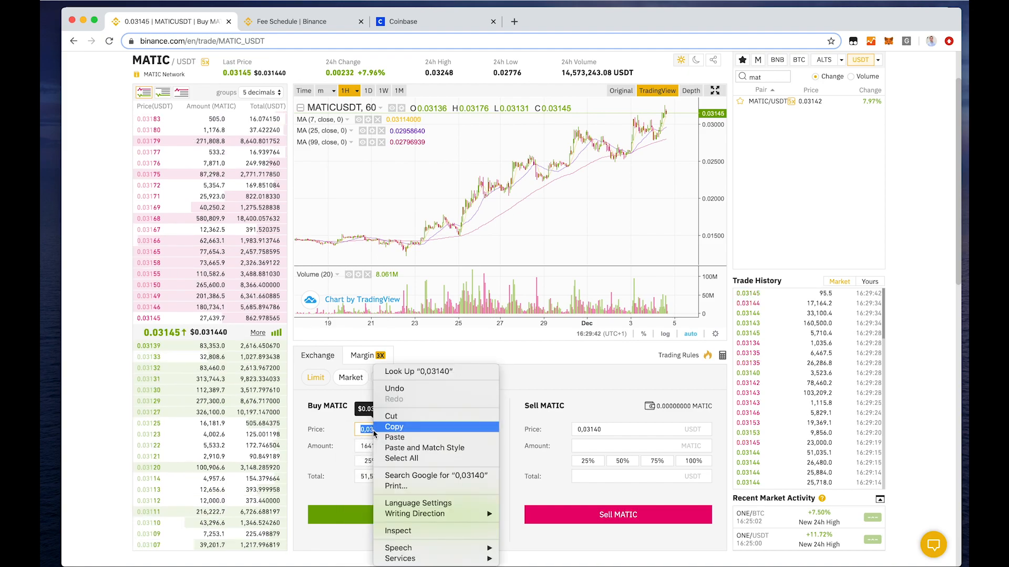
right_click(355, 431)
left_click(507, 428)
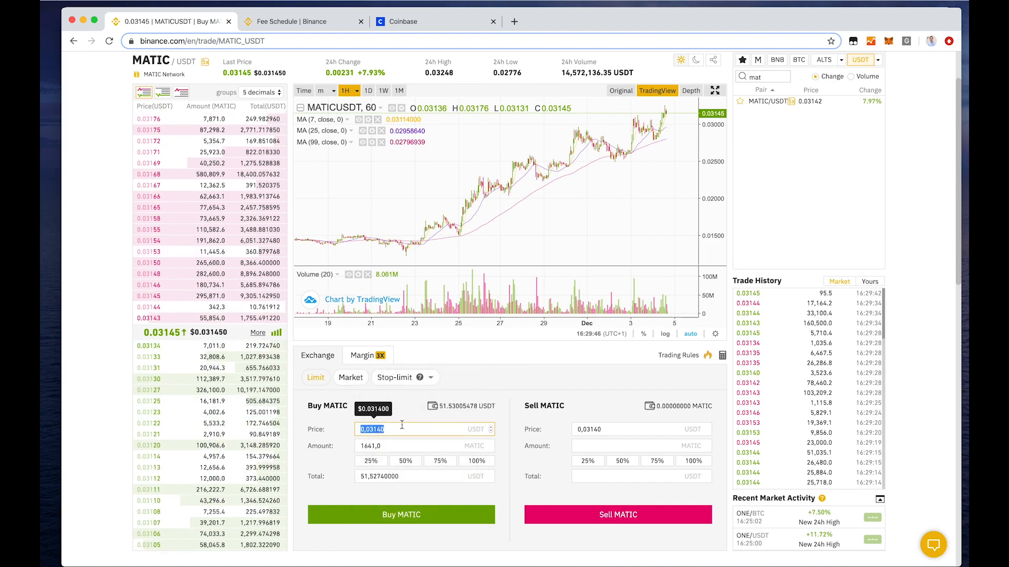
type("0,03")
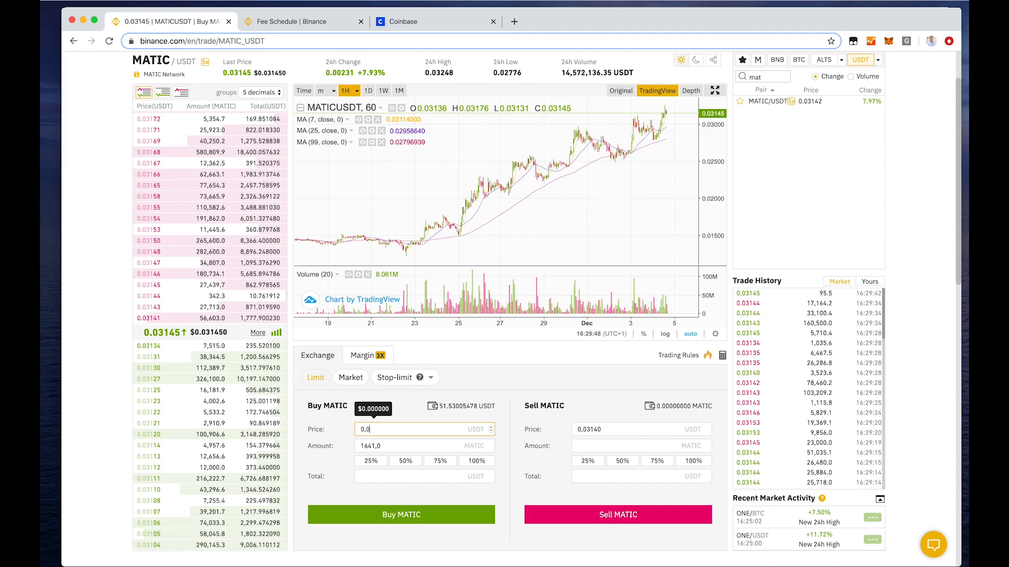
left_click(477, 462)
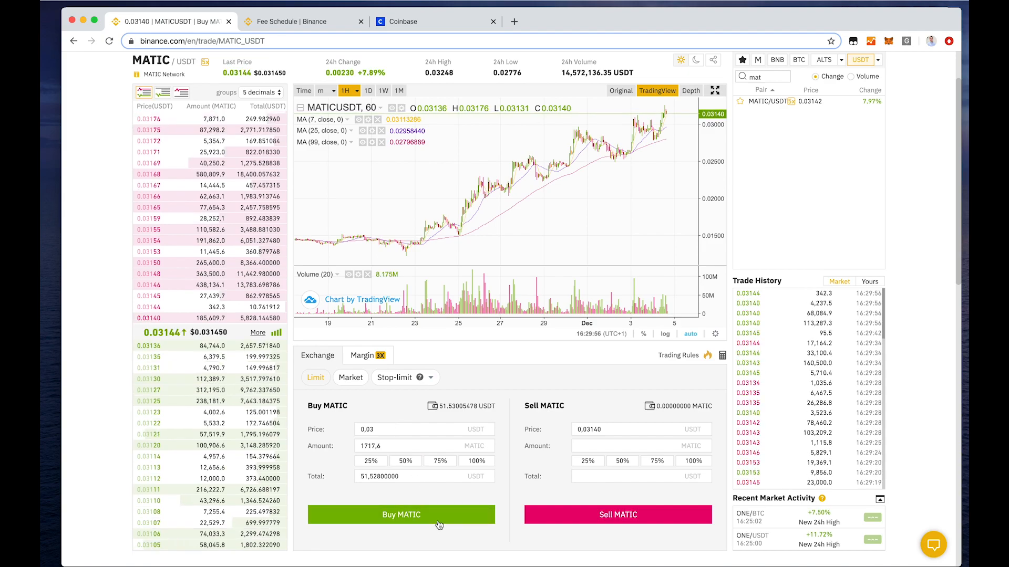
left_click(439, 525)
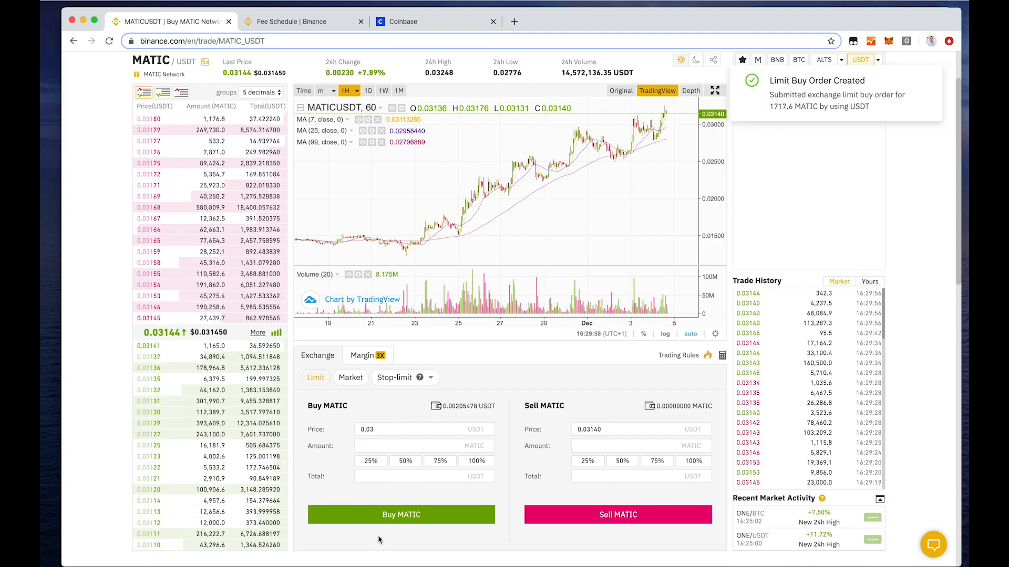
Review the open MATIC/USDT limit buy order and cancel it
scroll(377, 535, "down", 3)
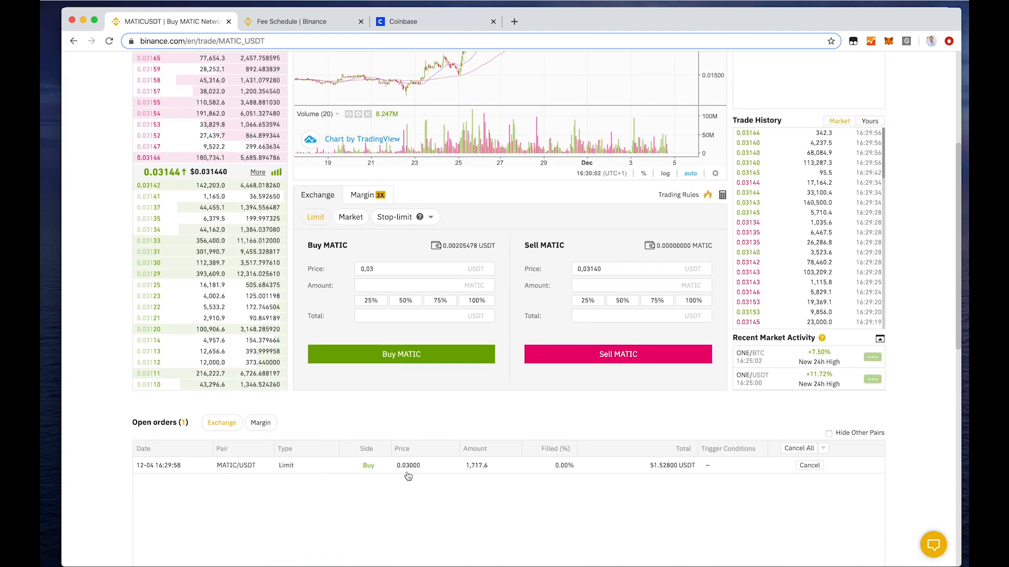
scroll(434, 475, "up", 5)
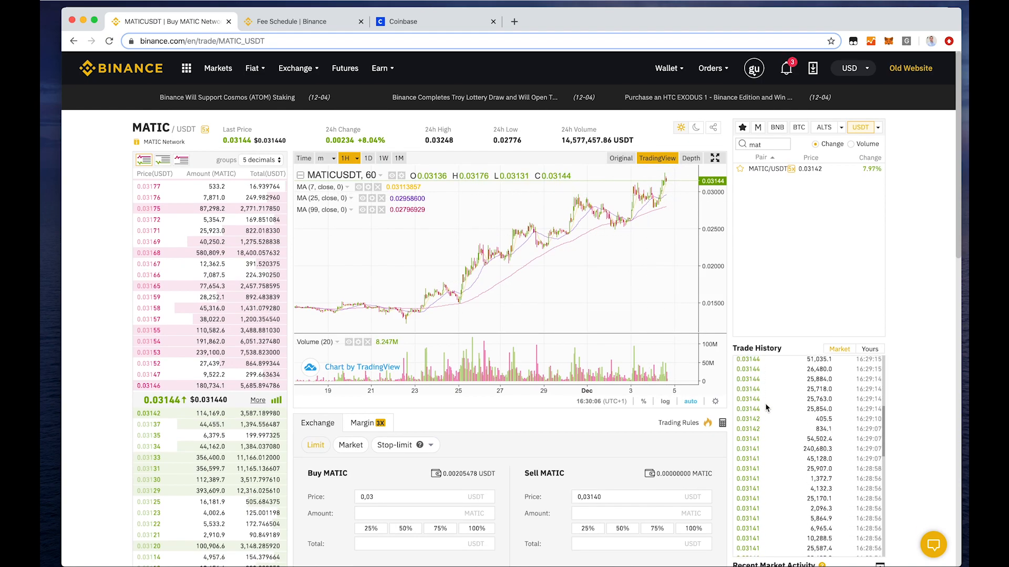
scroll(727, 282, "down", 6)
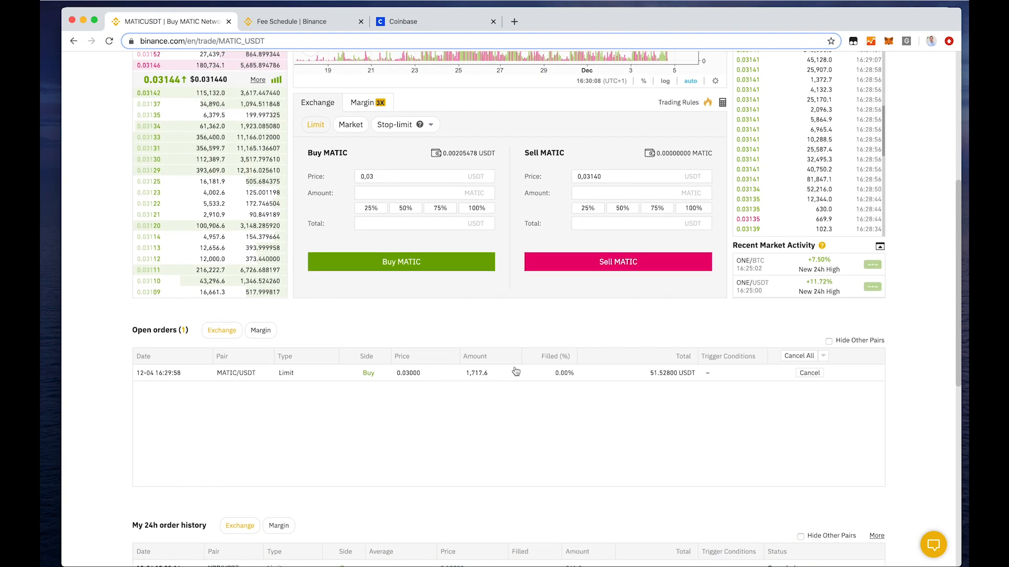
left_click(811, 374)
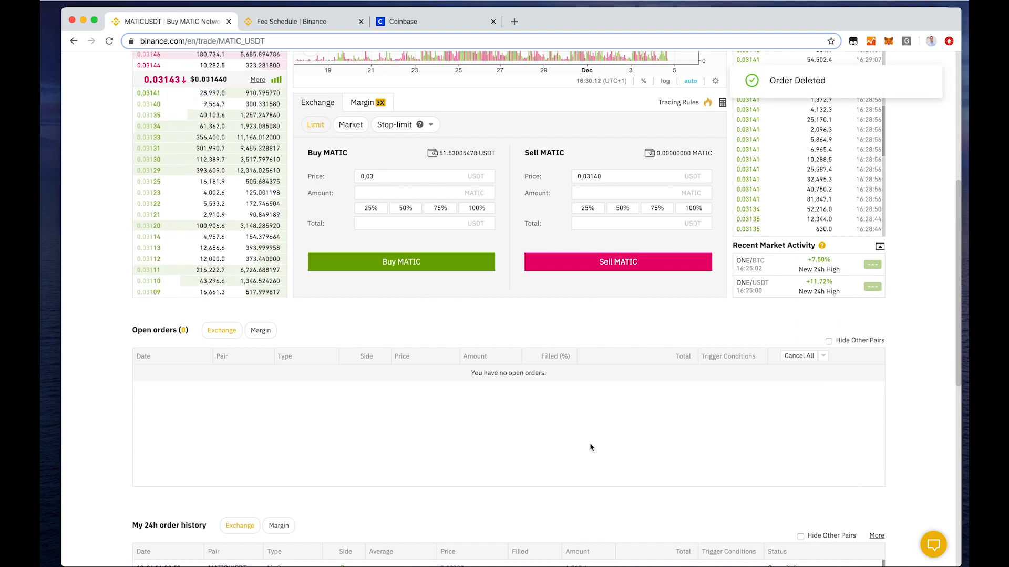
Show the market order form and open the sell amount for entry
scroll(589, 443, "up", 2)
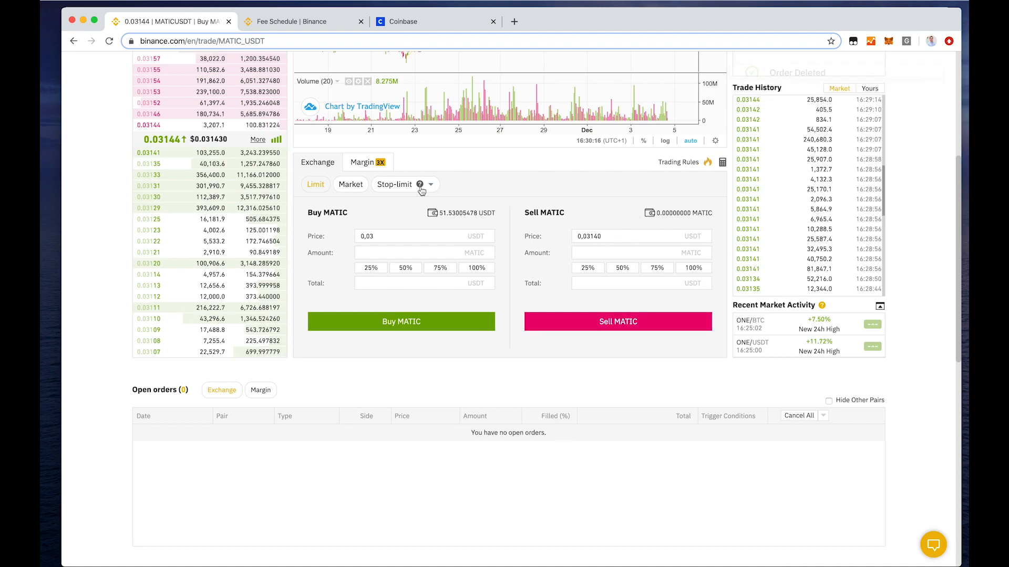
left_click(350, 184)
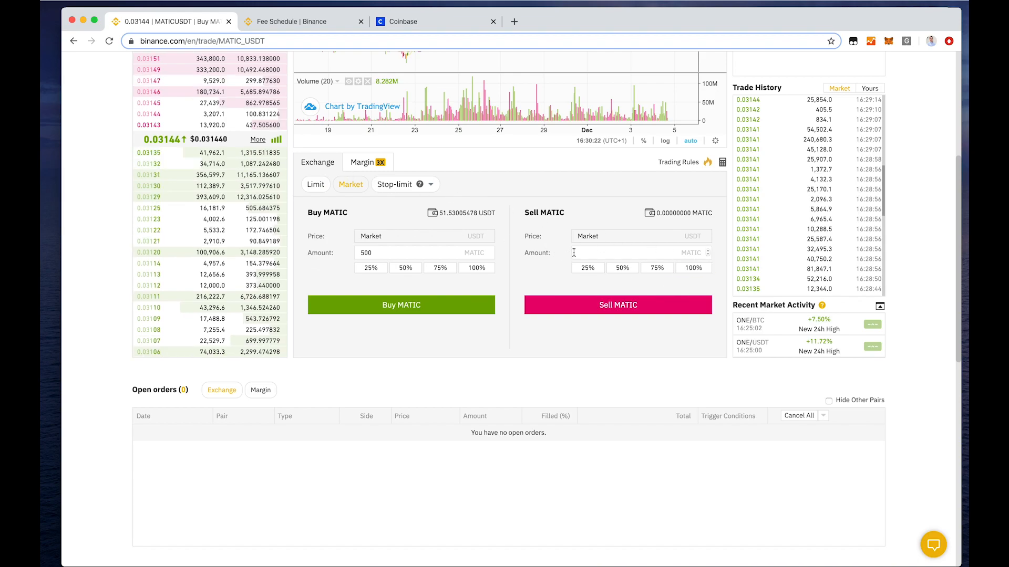
left_click(592, 257)
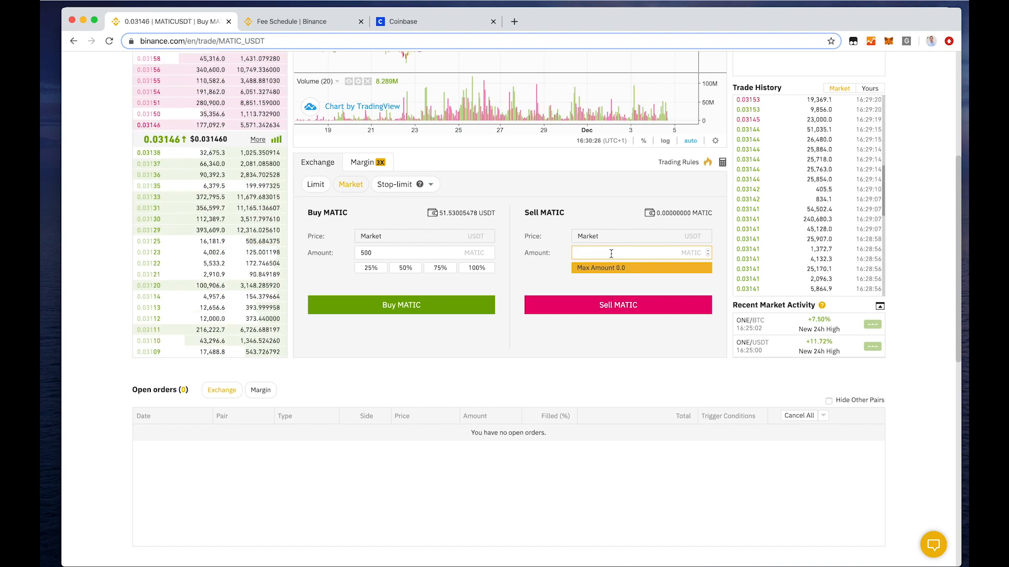
Fill in a limit sell order with an amount of 100 MATIC and a price of 0,04 USDT
left_click(317, 184)
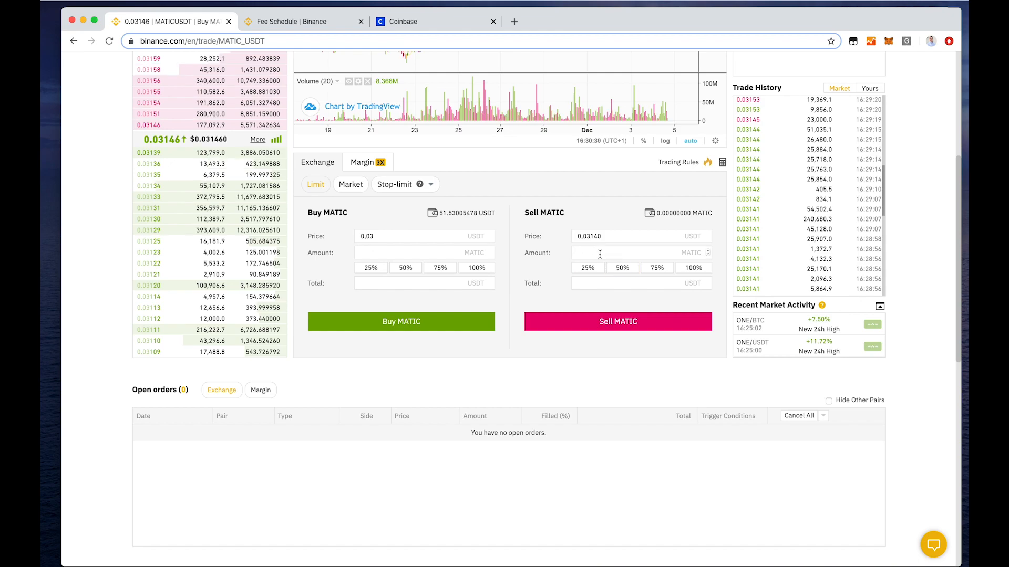
left_click(619, 249)
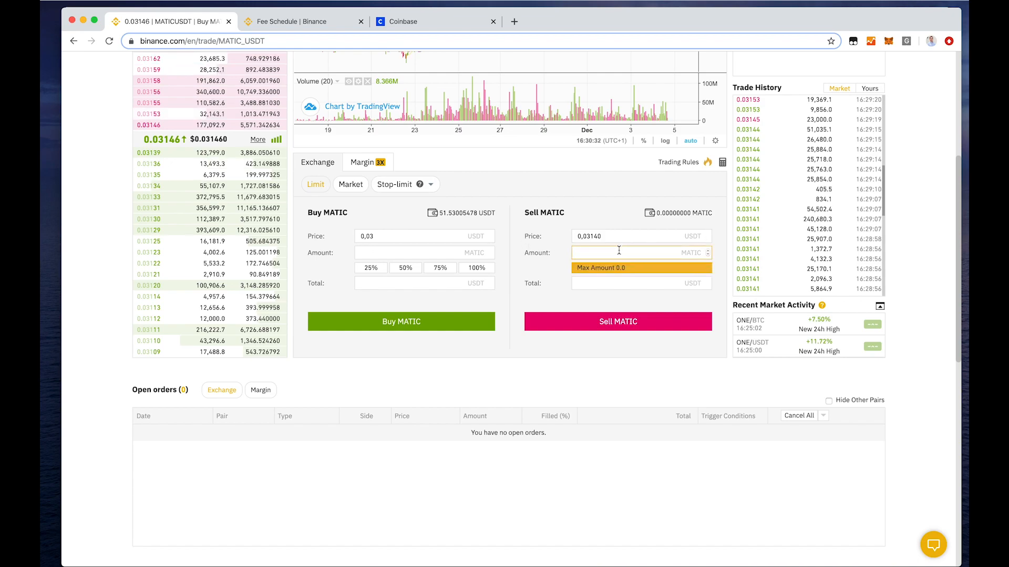
left_click(546, 274)
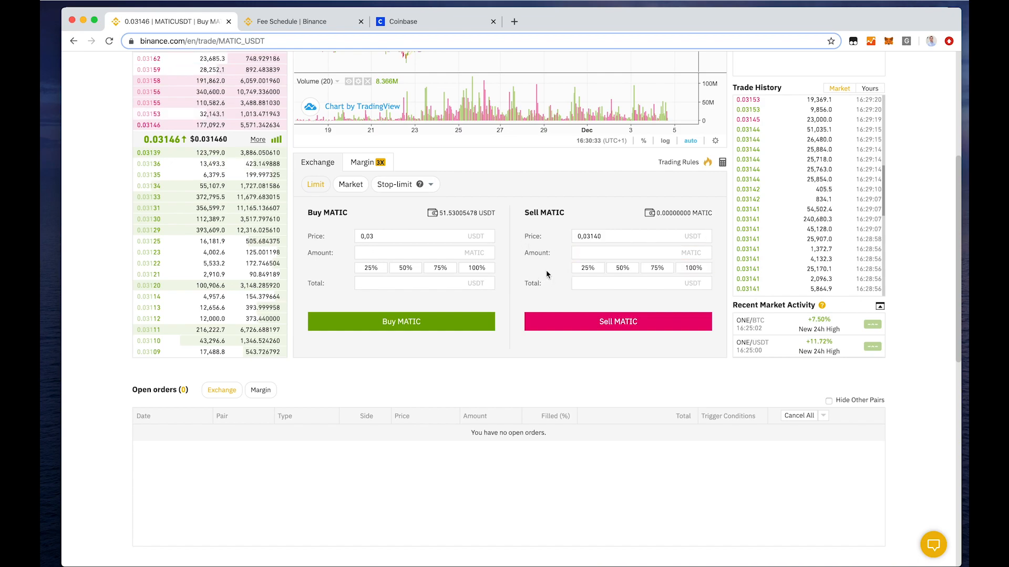
left_click(583, 250)
type("100")
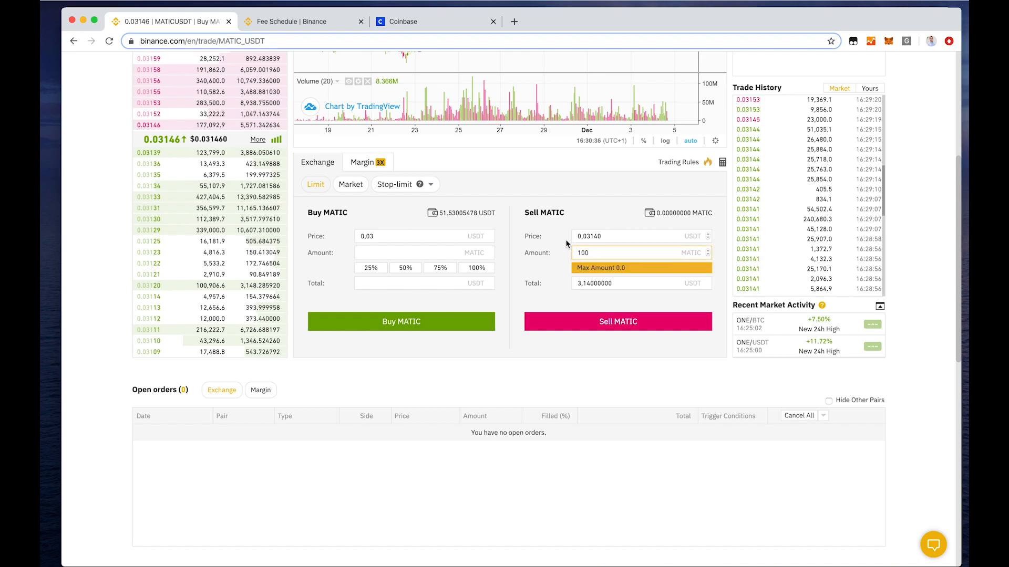
left_click(609, 237)
left_click_drag(592, 236, 588, 236)
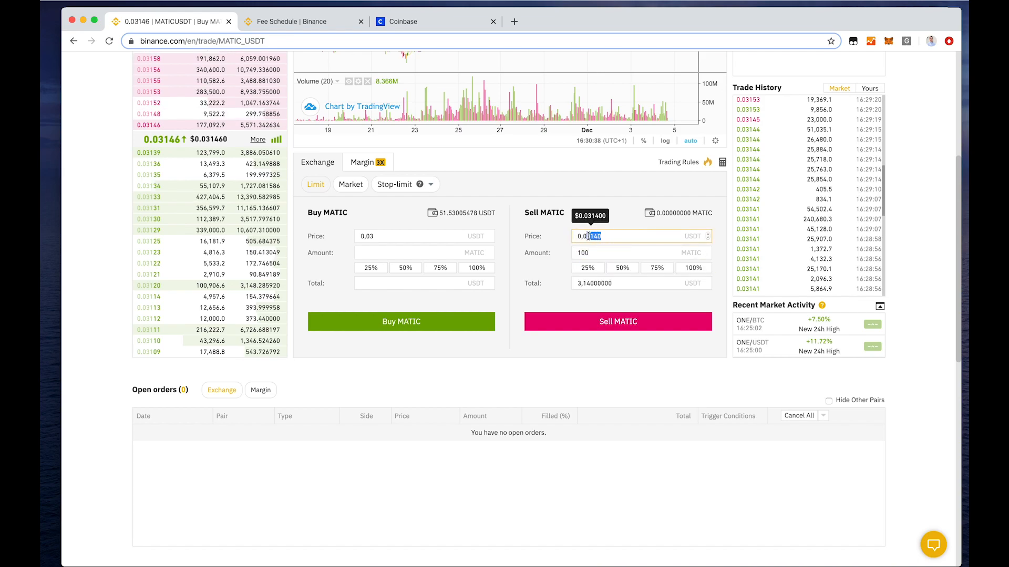
type("4")
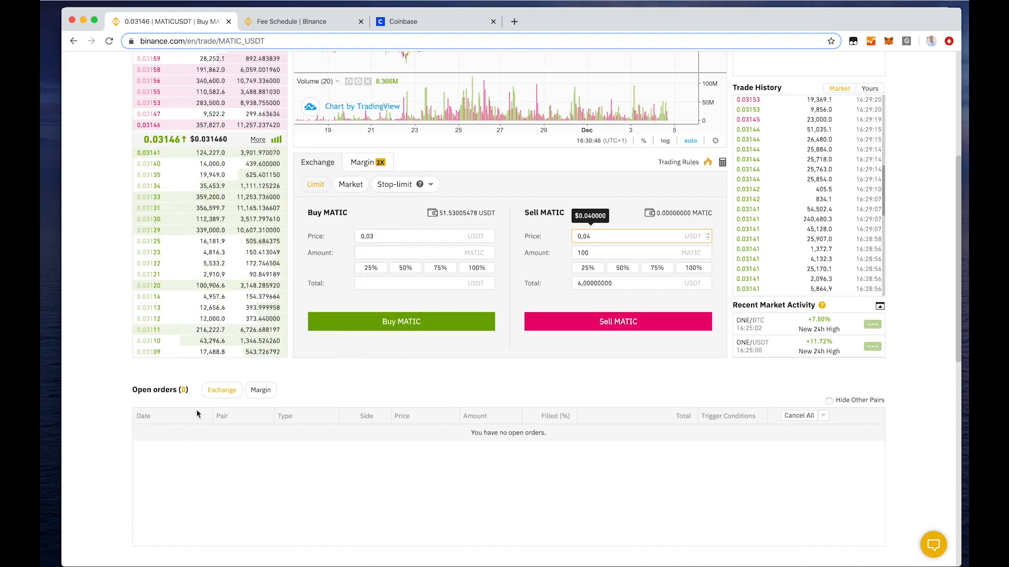
Switch the MATIC/USDT order form from limit to market orders
scroll(245, 455, "up", 4)
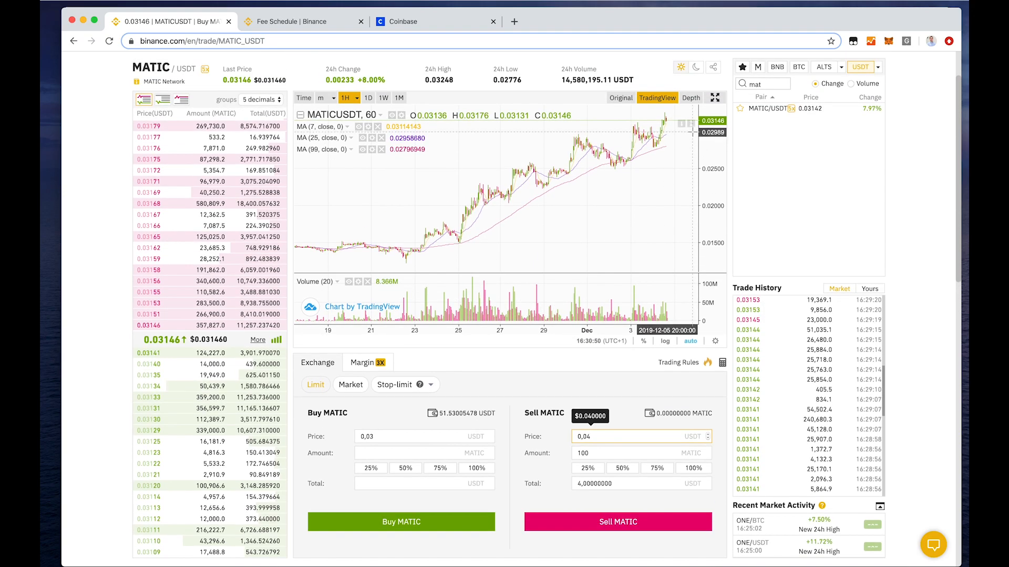
scroll(756, 269, "down", 5)
scroll(670, 368, "up", 6)
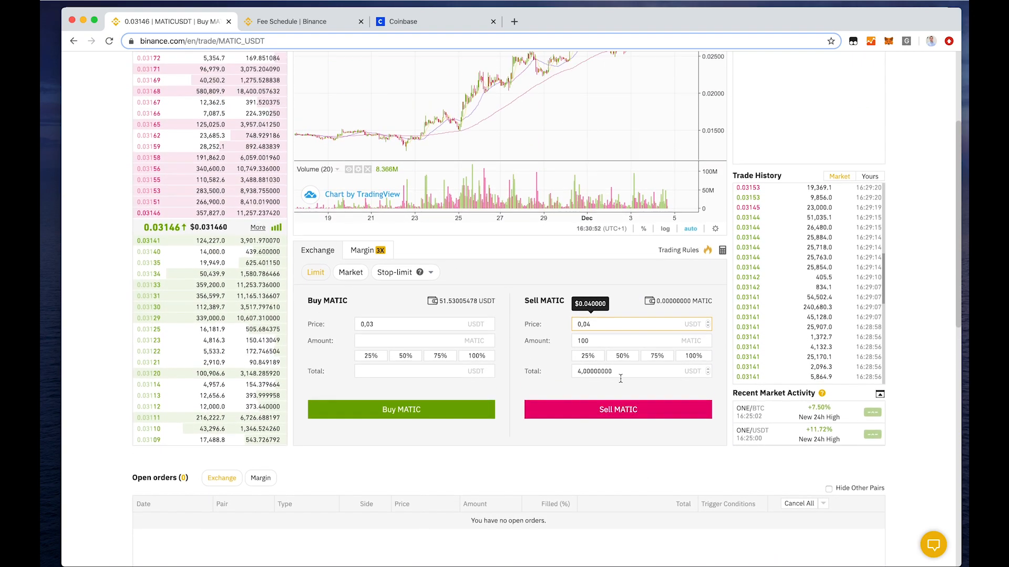
scroll(650, 415, "down", 1)
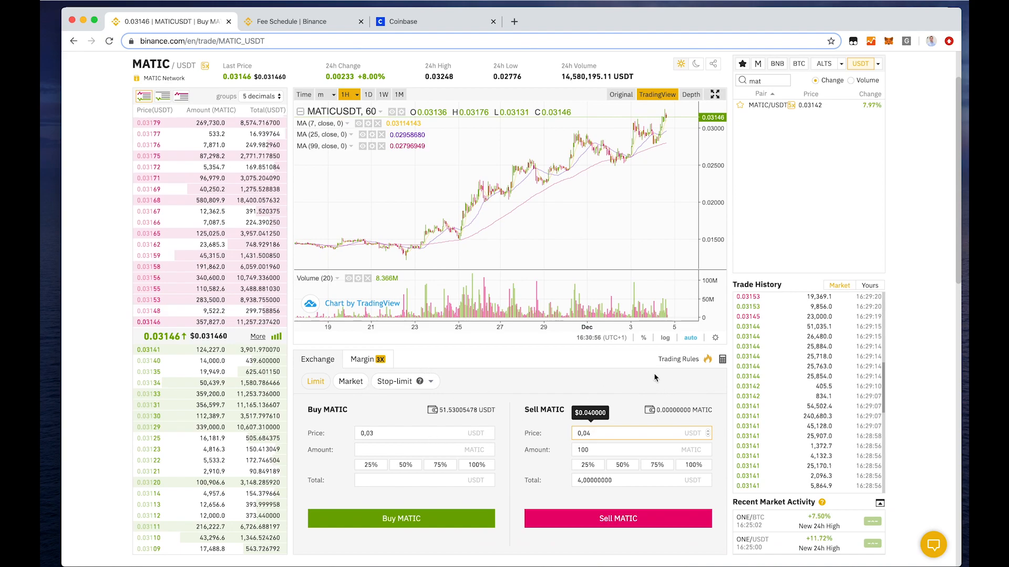
left_click(350, 385)
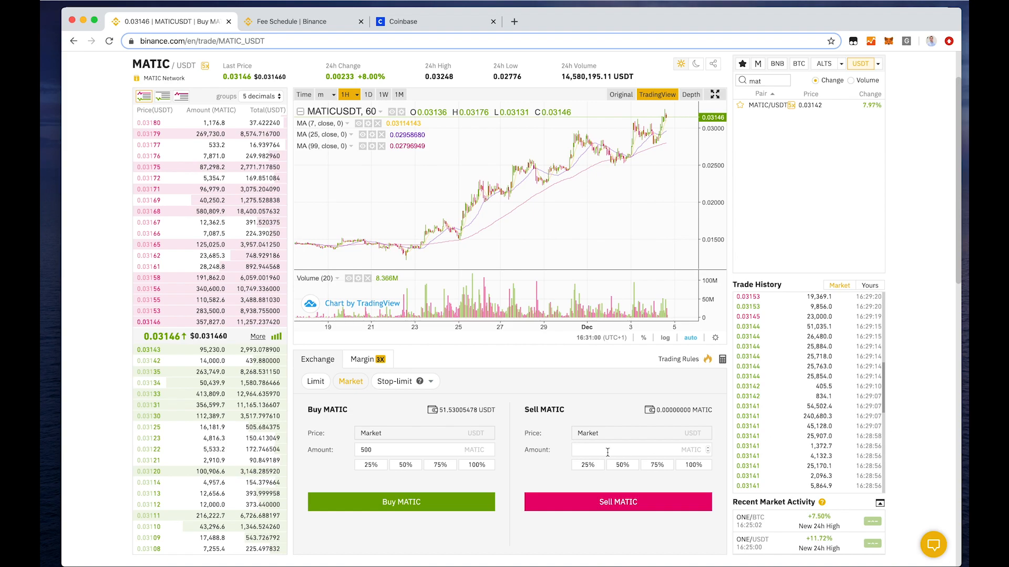
left_click_drag(967, 326, 778, 260)
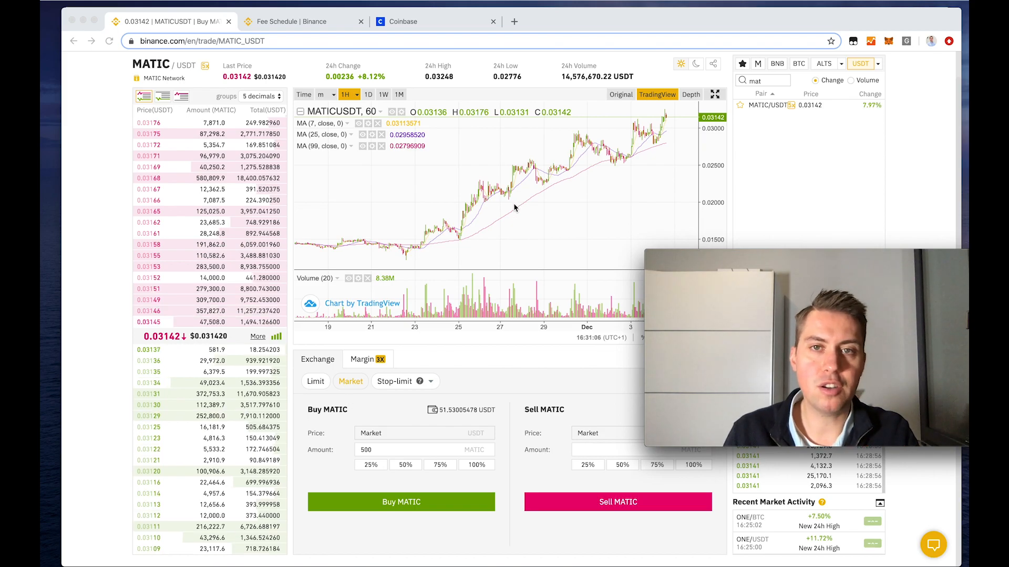
Open the exchange wallet's balance page and search its coin list for "matic"
scroll(483, 242, "up", 5)
scroll(726, 107, "up", 3)
left_click(672, 70)
left_click(668, 100)
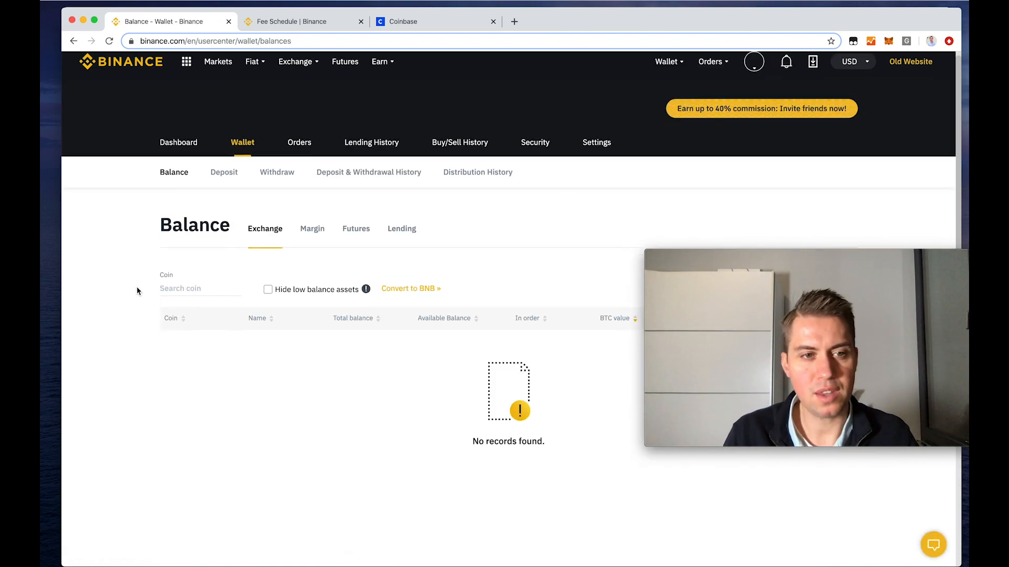
left_click(188, 292)
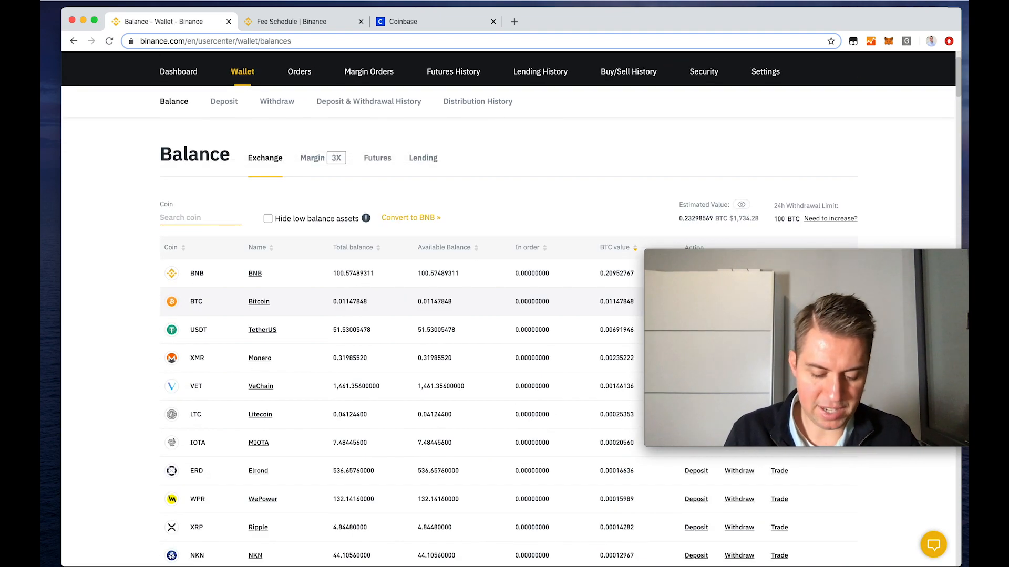
type("matic")
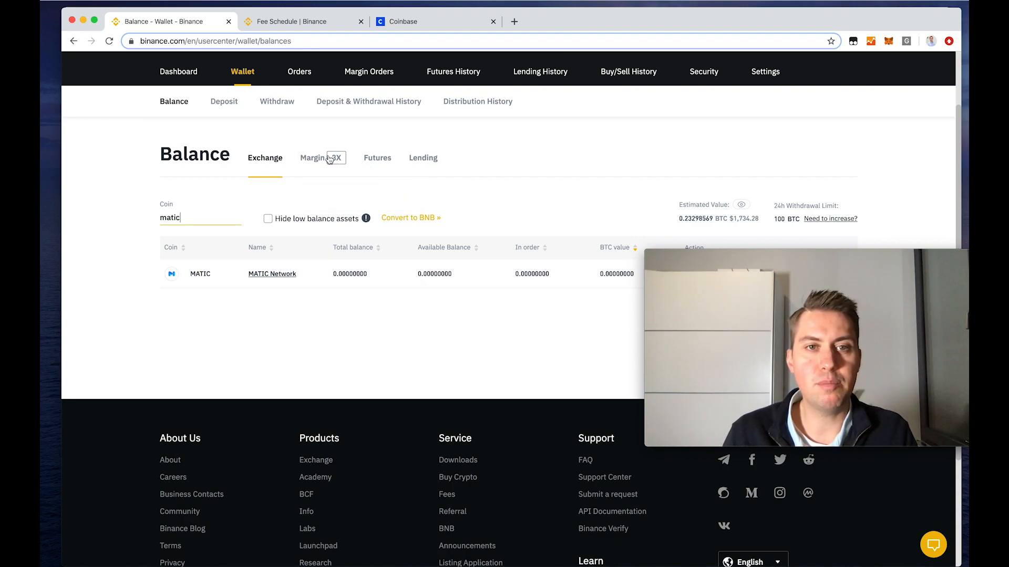
Switch to the Fee Schedule page and examine the minimum withdrawals, deposit fees and withdrawal fees listed per coin
left_click(302, 21)
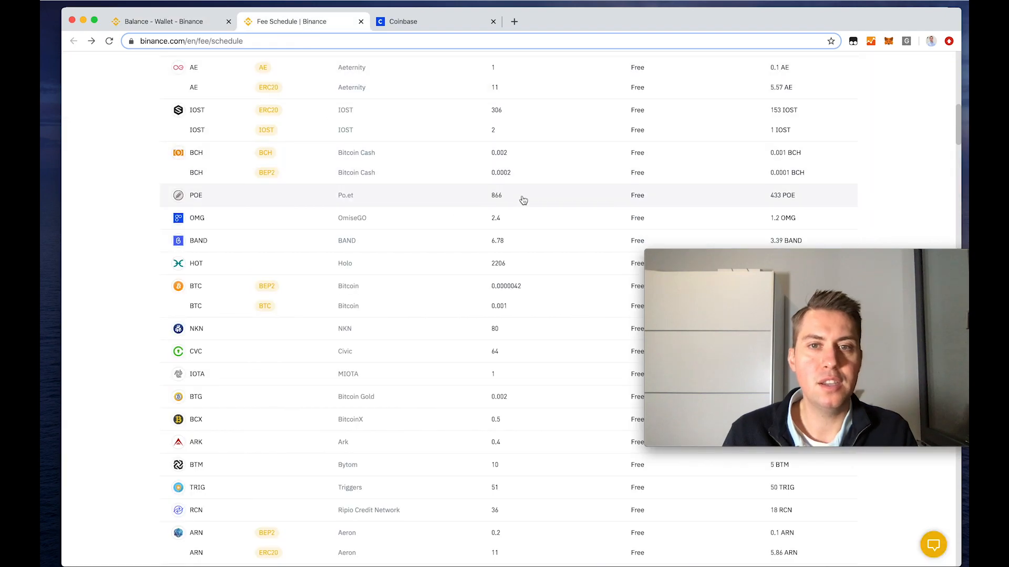
scroll(614, 175, "up", 9)
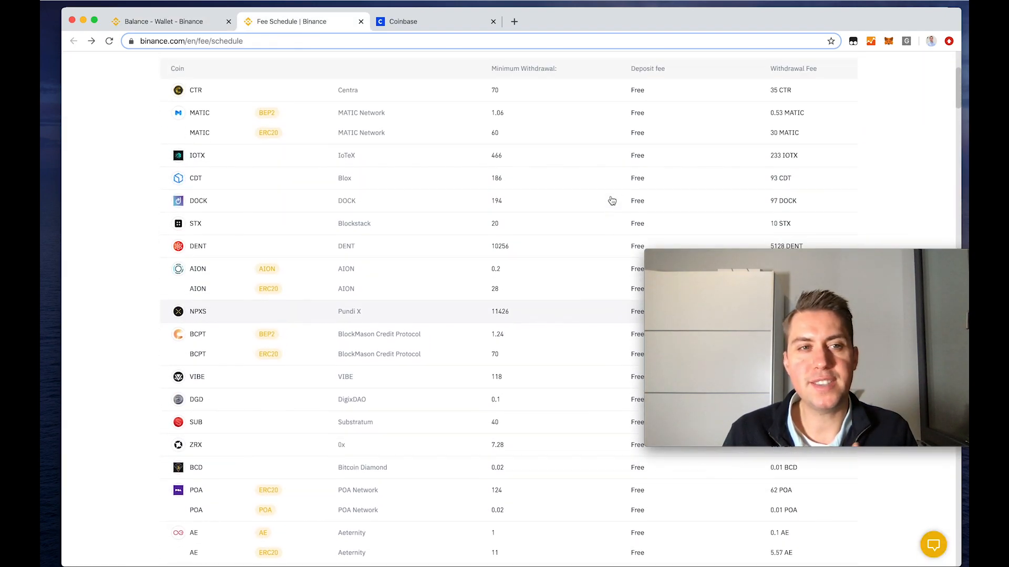
scroll(612, 200, "down", 20)
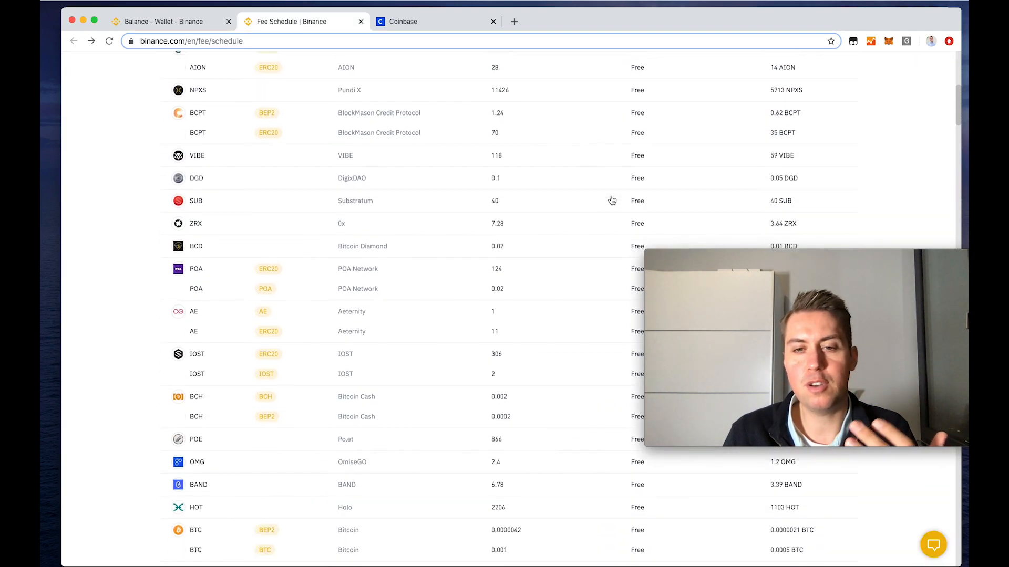
scroll(612, 200, "up", 10)
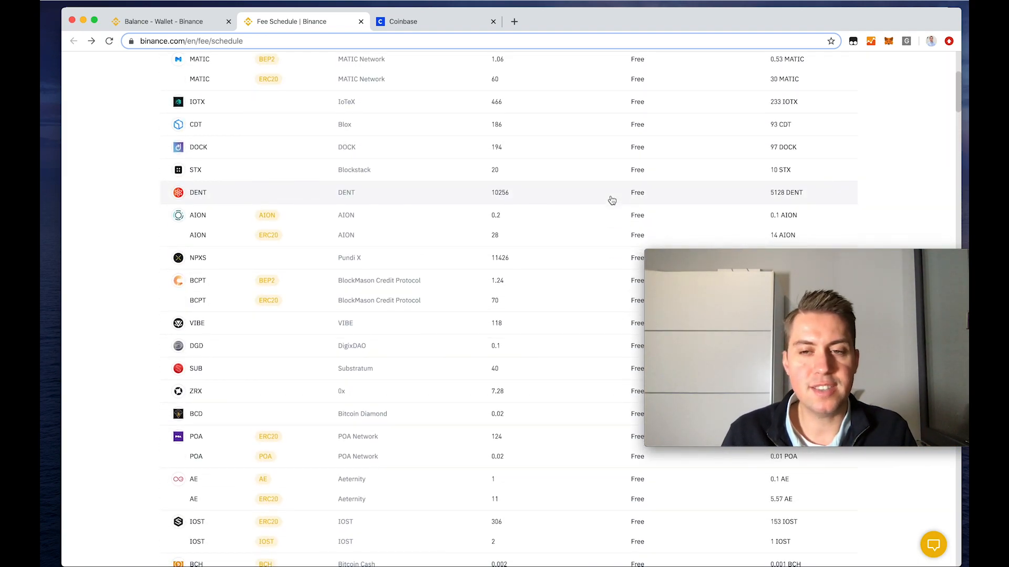
scroll(610, 200, "up", 5)
scroll(581, 309, "down", 4)
scroll(581, 309, "down", 3)
scroll(772, 166, "up", 5)
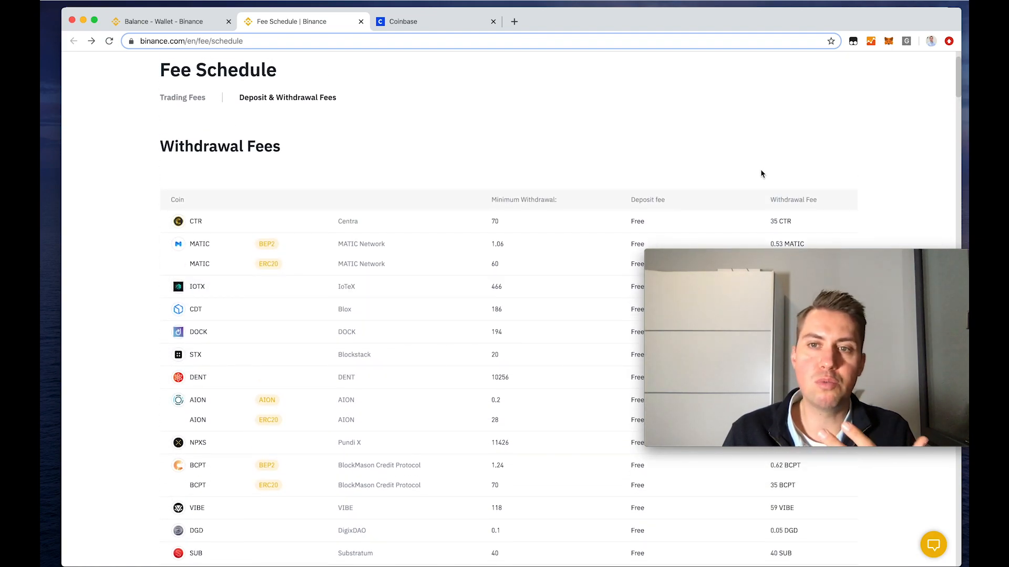
scroll(761, 174, "down", 8)
scroll(761, 175, "down", 1)
scroll(760, 176, "up", 6)
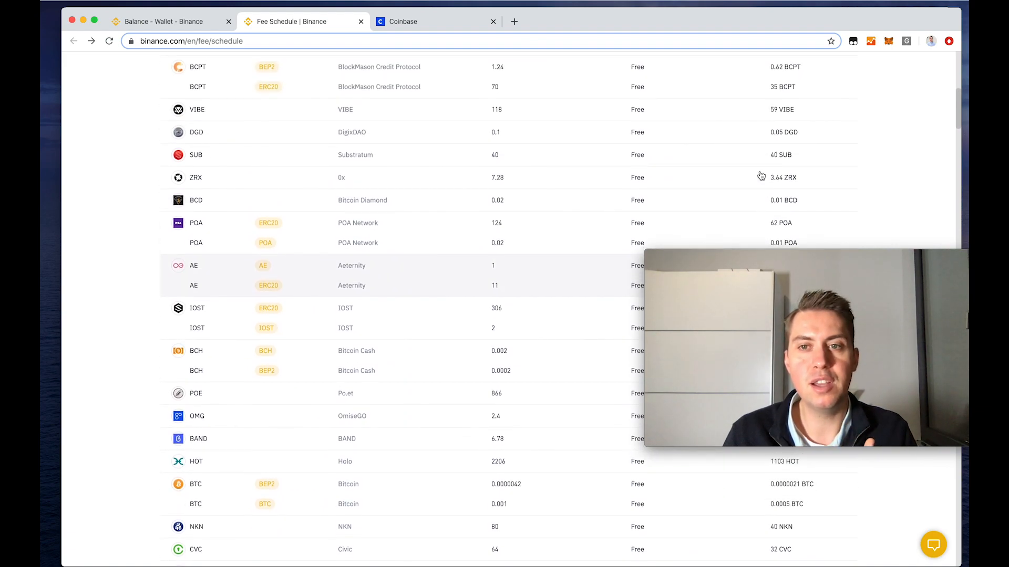
scroll(761, 175, "up", 6)
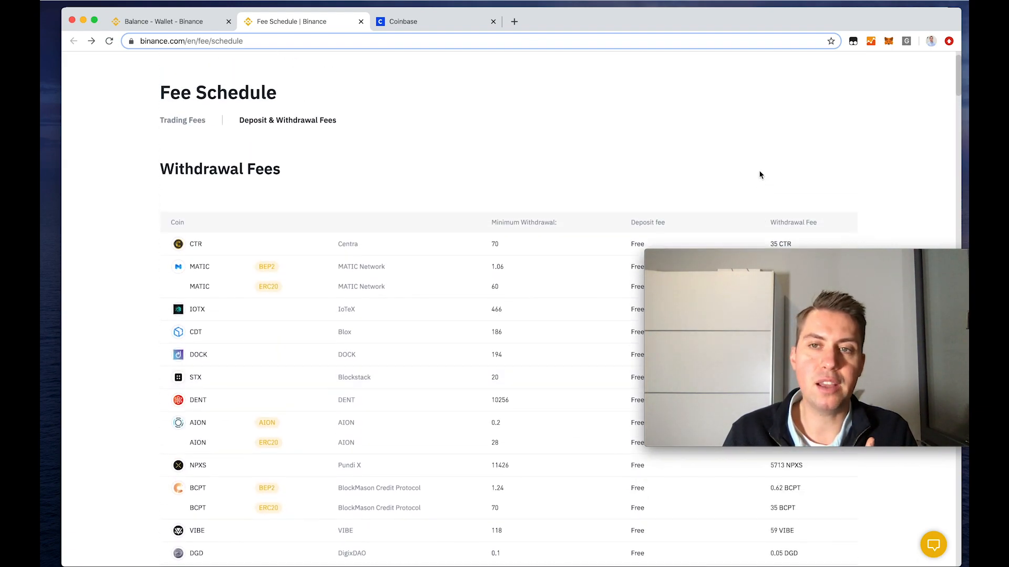
Examine Bitcoin's minimum withdrawal and withdrawal fee for the BEP2 and BTC networks in the fee schedule
scroll(761, 176, "down", 10)
scroll(761, 175, "down", 2)
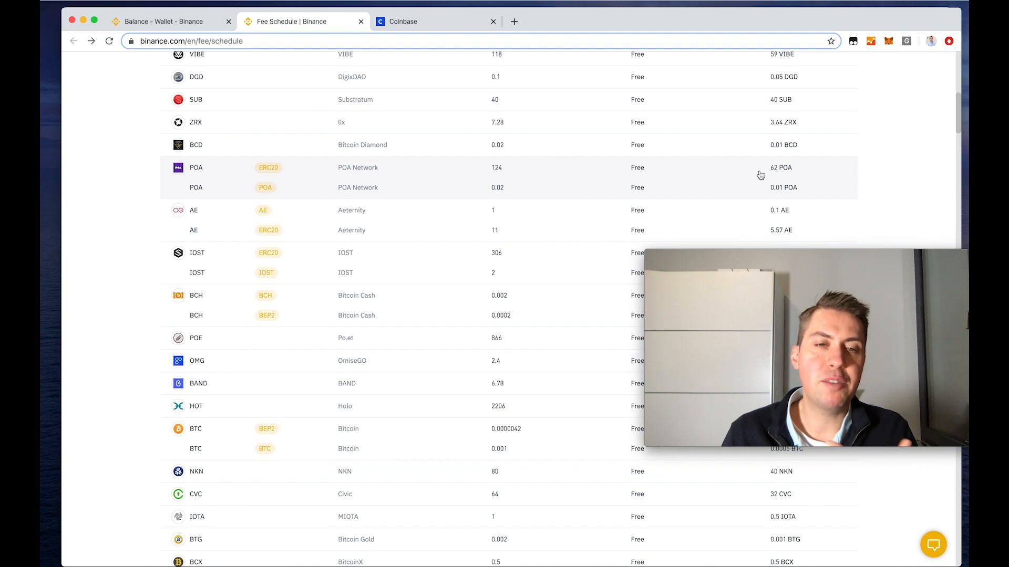
scroll(754, 176, "down", 1)
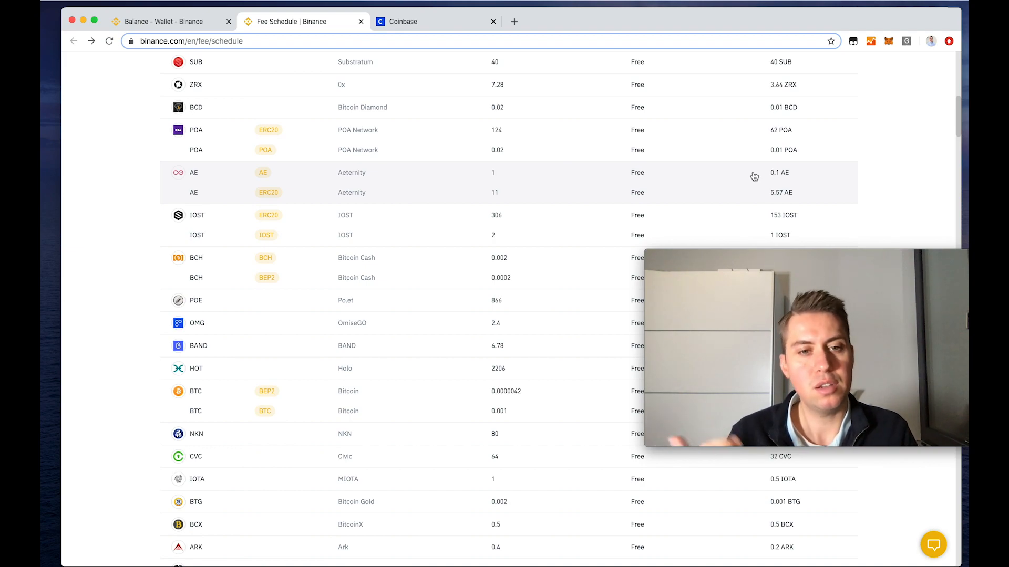
scroll(754, 176, "down", 5)
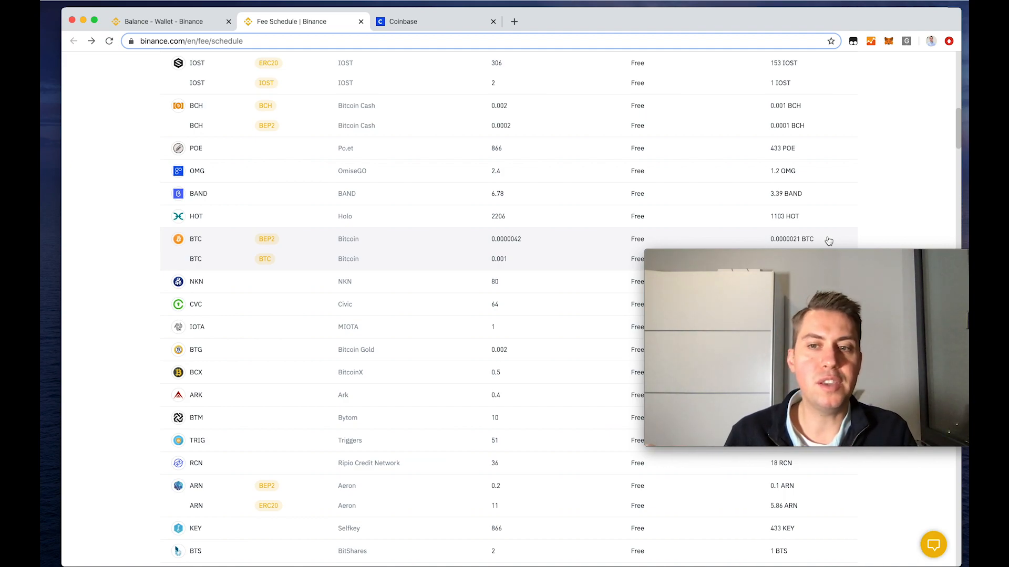
scroll(819, 231, "down", 2)
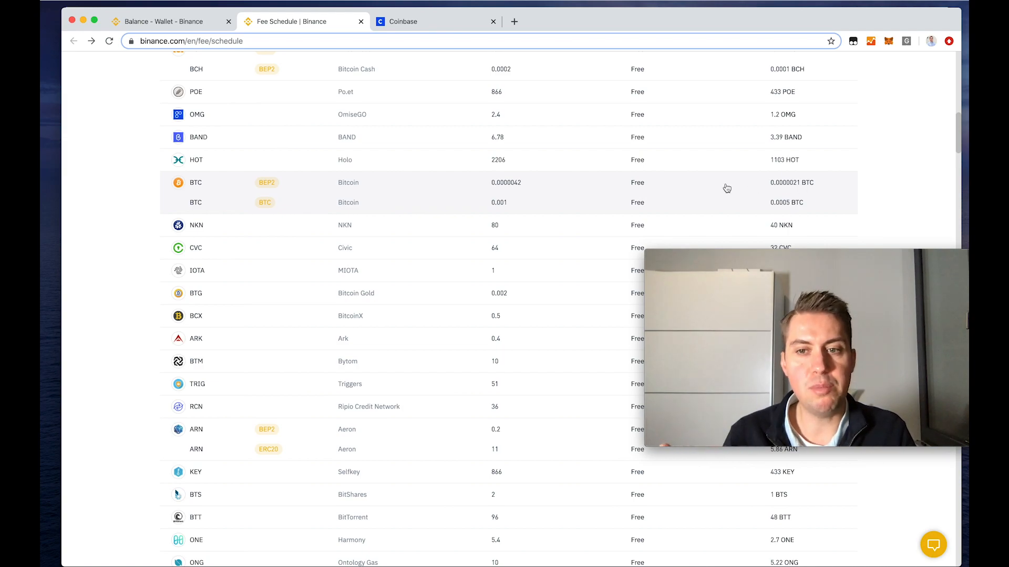
scroll(701, 194, "down", 1)
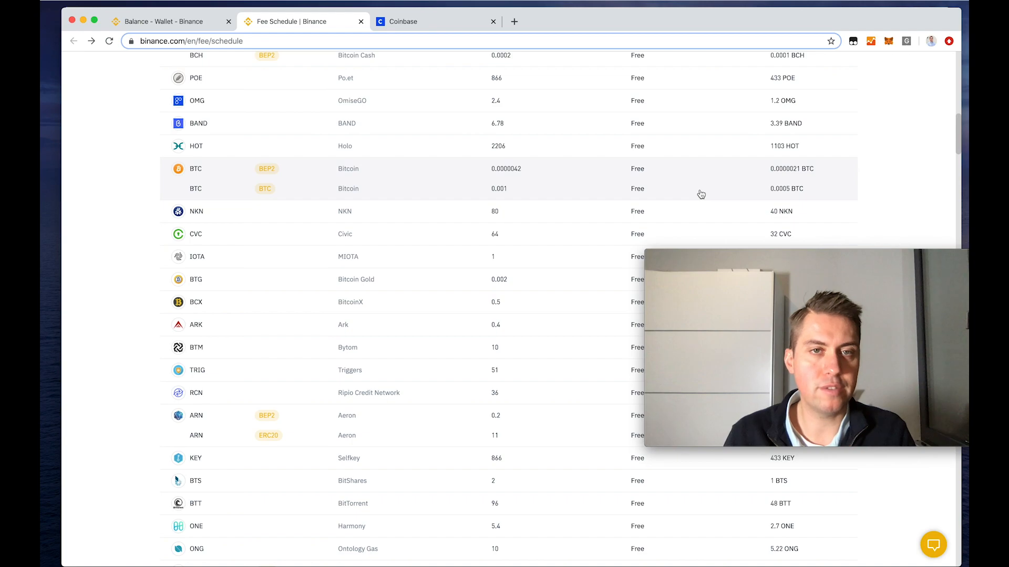
Show the trading fees and examine the maker/taker rates per VIP level, including the BNB and referral discounts
scroll(521, 190, "up", 20)
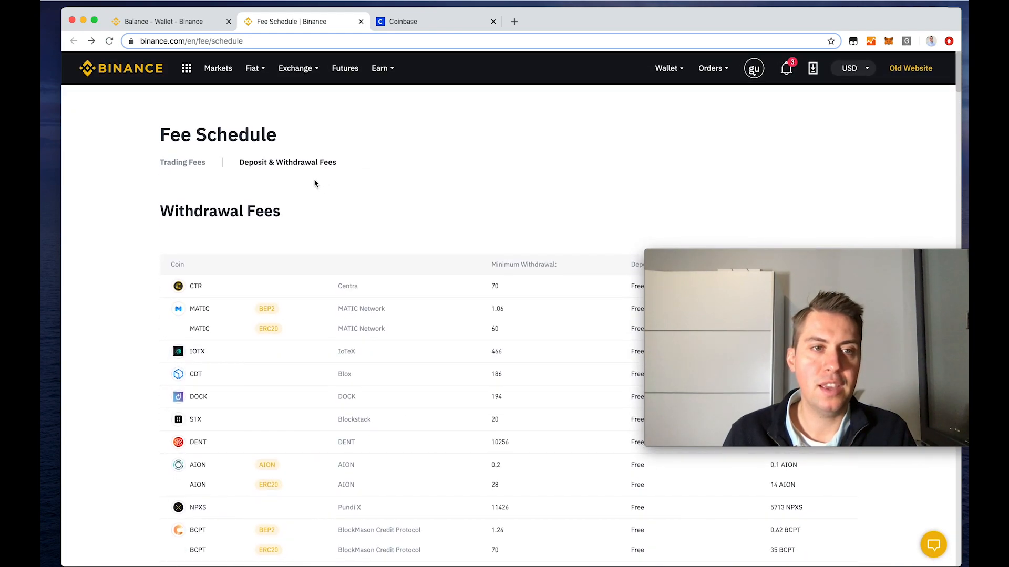
left_click(171, 164)
scroll(246, 180, "down", 10)
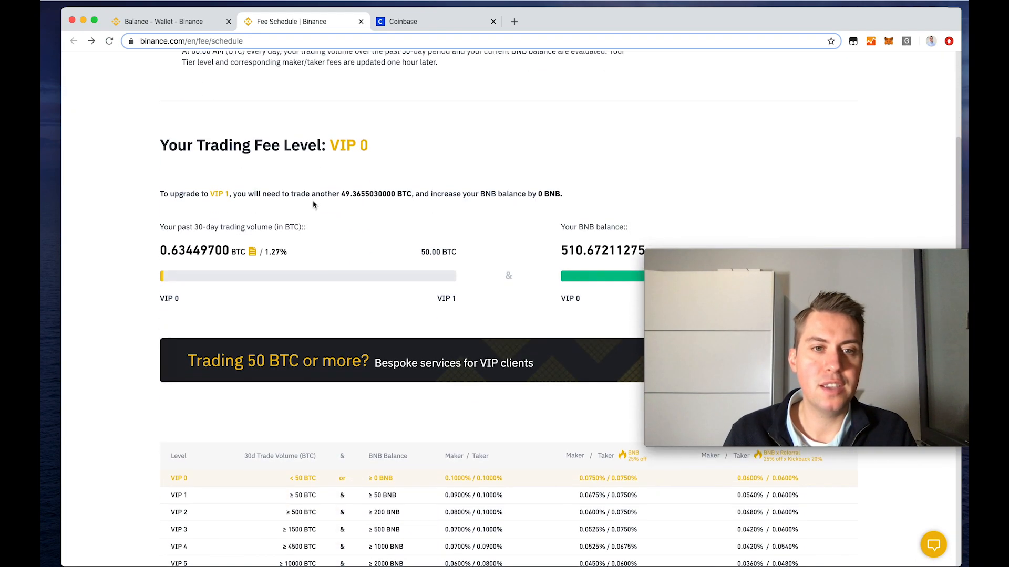
scroll(336, 220, "down", 3)
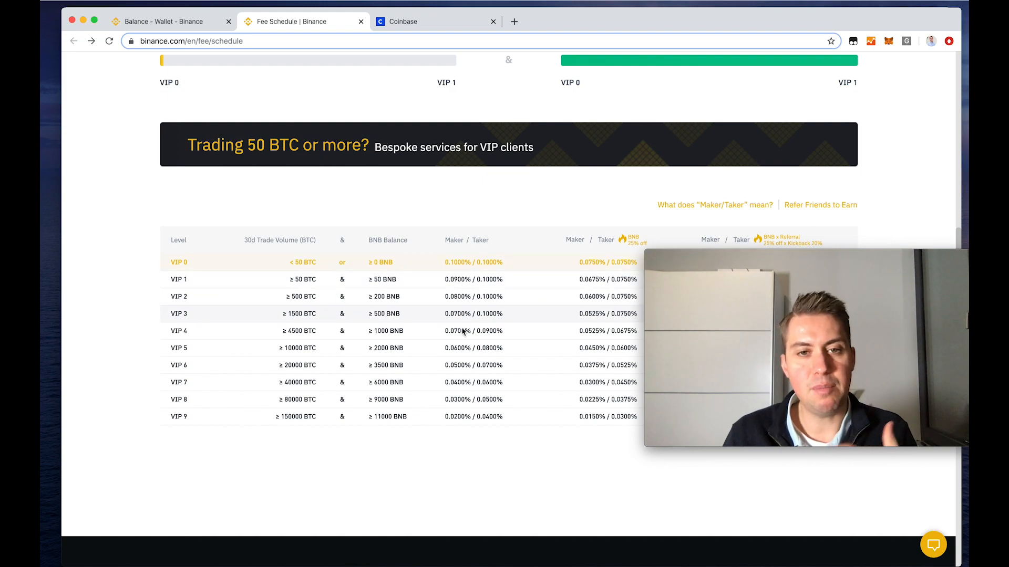
scroll(514, 288, "down", 3)
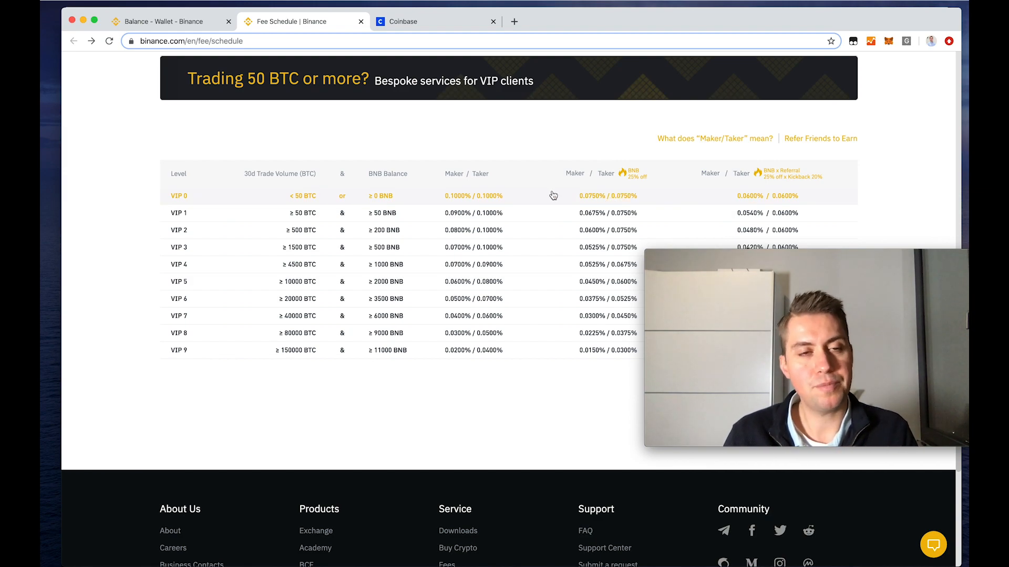
scroll(553, 195, "up", 1)
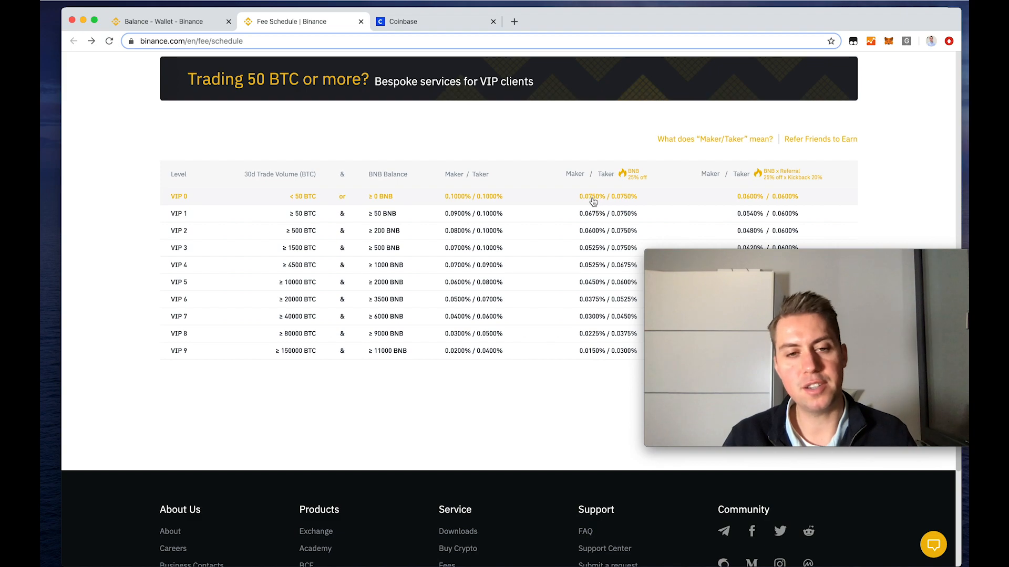
scroll(593, 202, "down", 3)
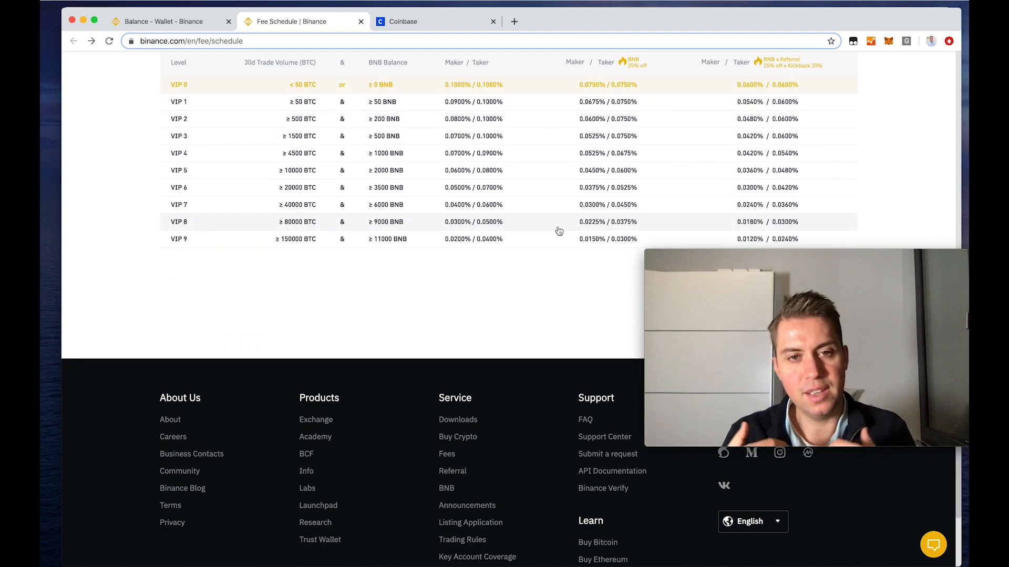